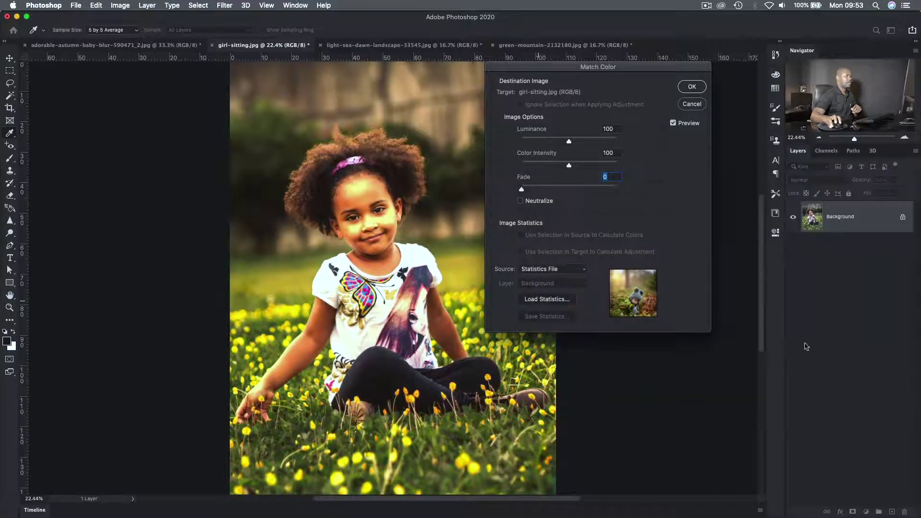
# Apply the Match Color adjustment with the loaded statistics file to girl-sitting.jpg at the current settings
pyautogui.moveTo(566, 66); pyautogui.dragTo(657, 82)
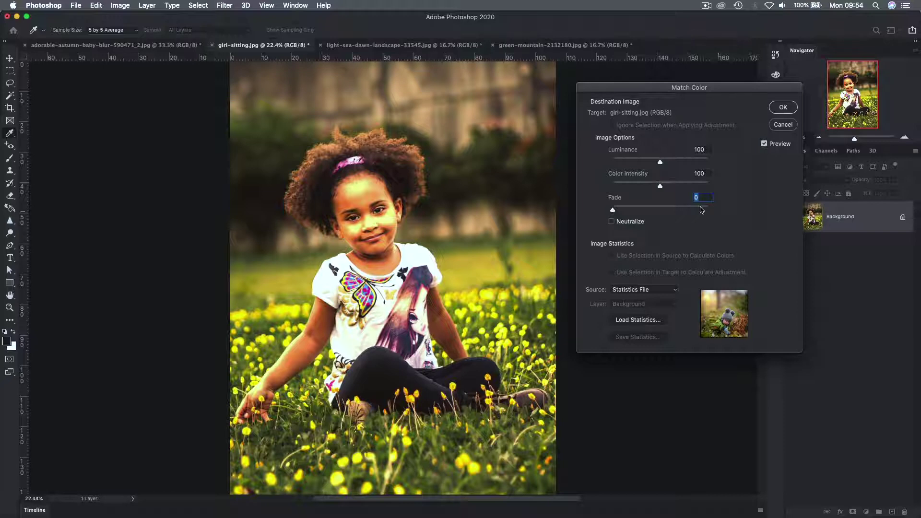
pyautogui.click(780, 110)
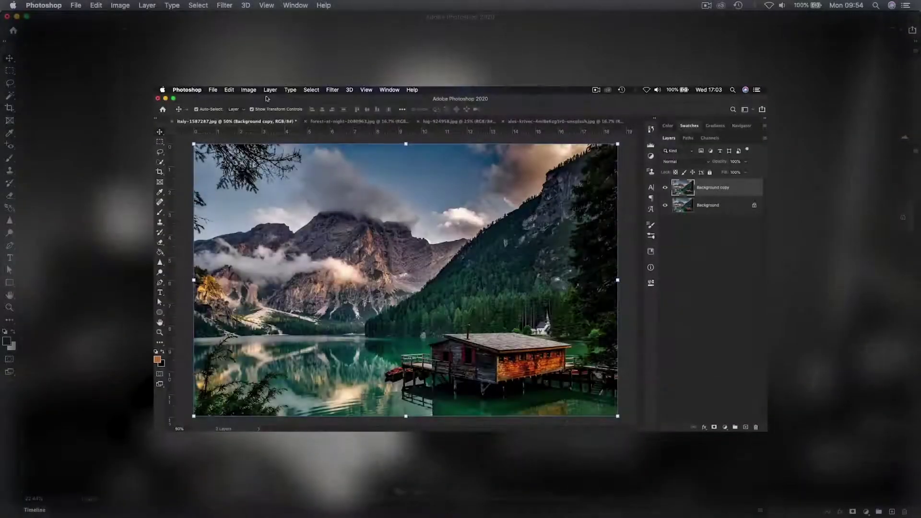
# Match the colours of the Background copy layer in the Italy lake photo to the forest-at-night image
pyautogui.click(249, 91)
pyautogui.moveTo(278, 115)
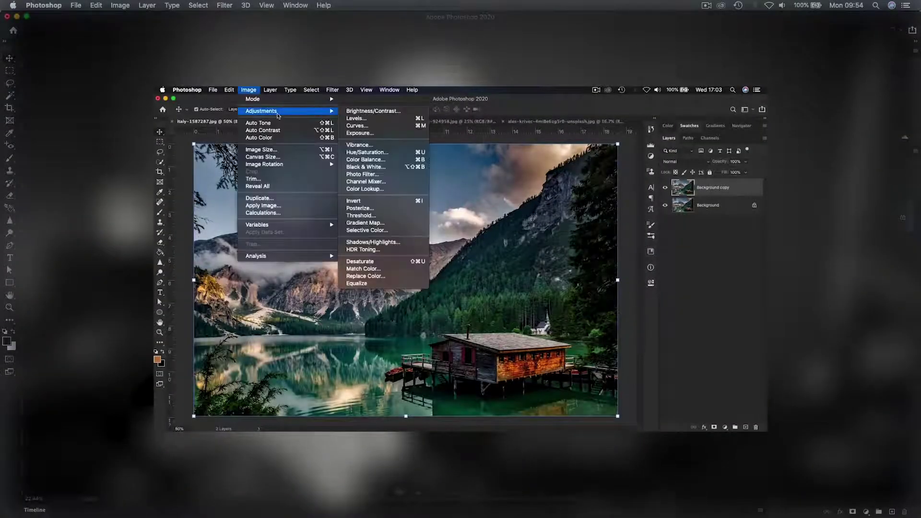
pyautogui.click(361, 272)
pyautogui.moveTo(472, 158); pyautogui.dragTo(508, 161)
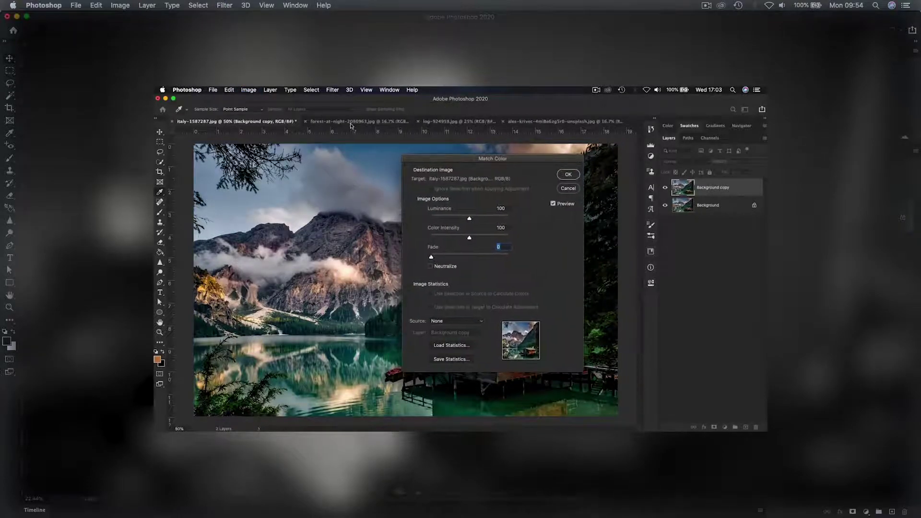
pyautogui.click(465, 321)
pyautogui.click(461, 327)
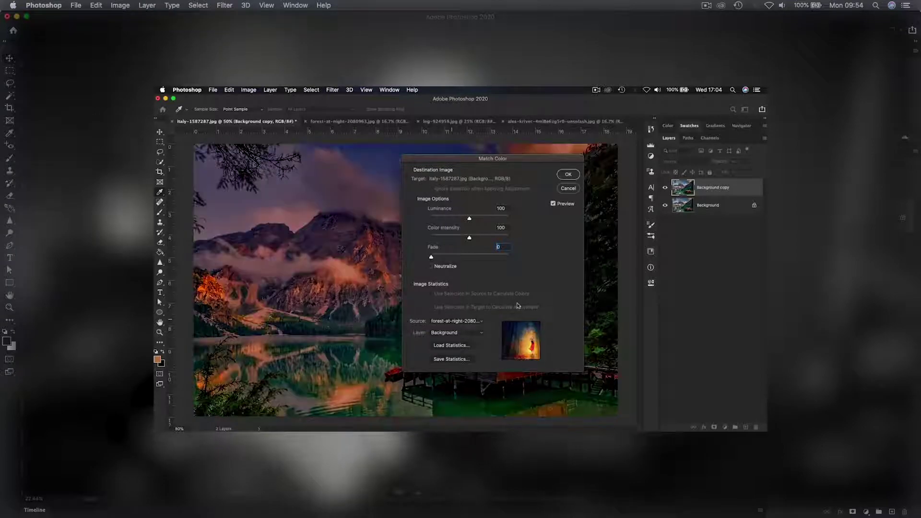
# Set the Match Color luminance to 172 and move the dialog clear of the lake photo
pyautogui.moveTo(496, 158); pyautogui.dragTo(542, 410)
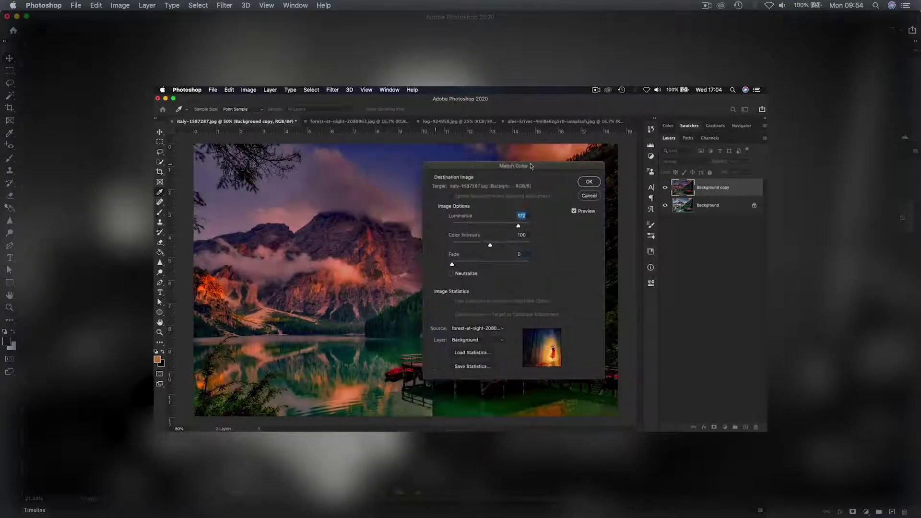
pyautogui.moveTo(531, 166); pyautogui.dragTo(674, 165)
pyautogui.write('1')
pyautogui.moveTo(595, 225); pyautogui.dragTo(639, 247)
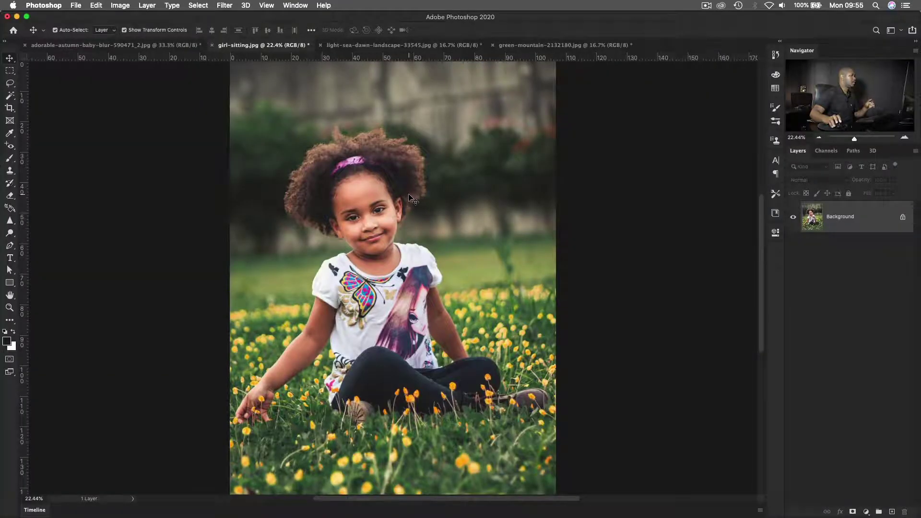
# Compare the colours of the autumn baby photo with those of girl-sitting.jpg
pyautogui.click(102, 46)
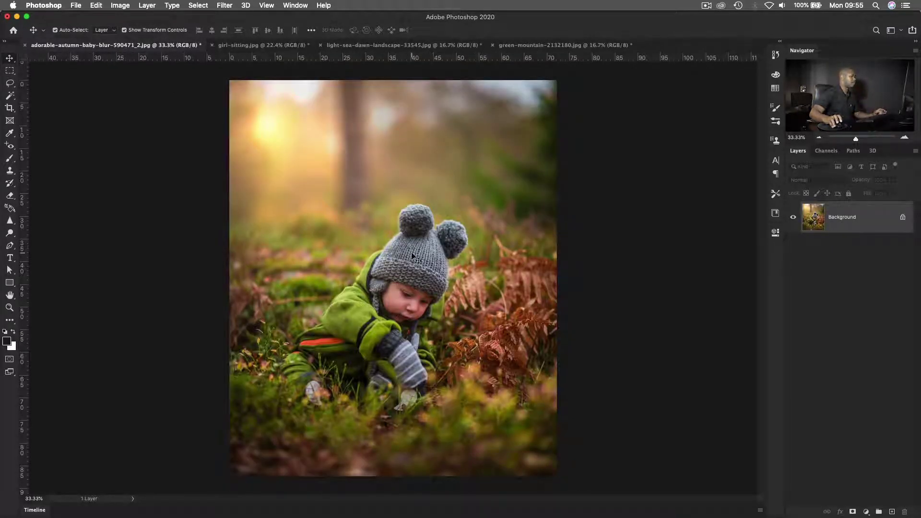
pyautogui.click(246, 46)
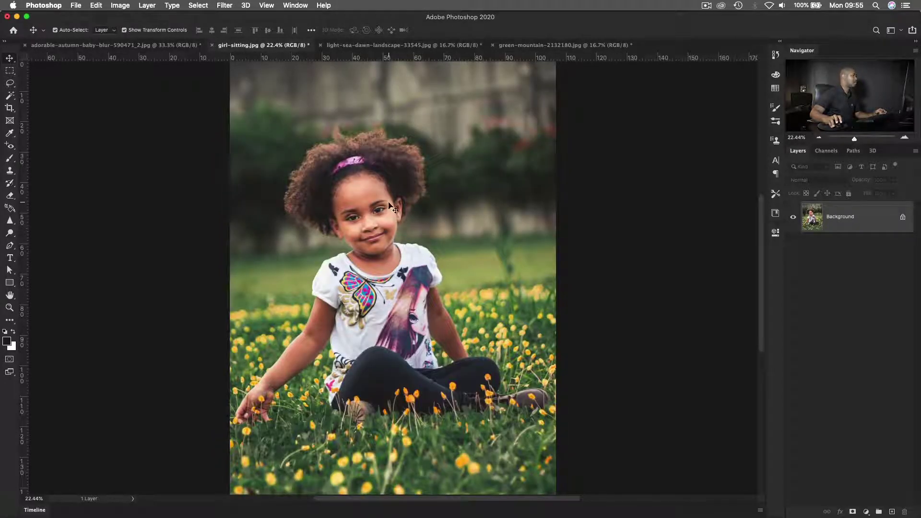
pyautogui.click(135, 46)
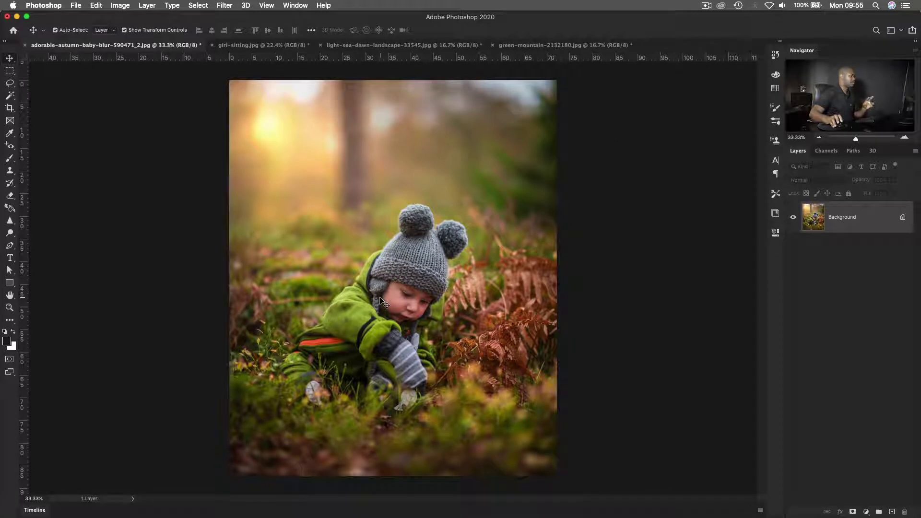
pyautogui.click(255, 46)
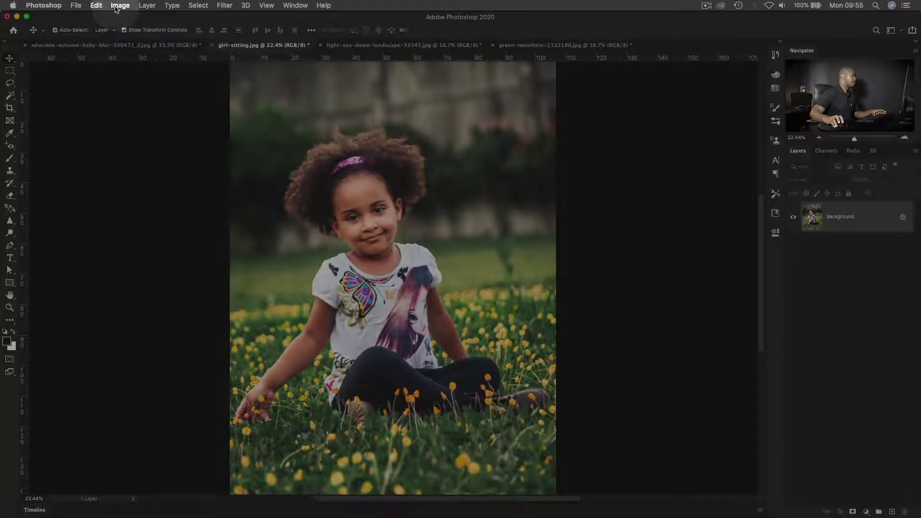
# Match the colours of girl-sitting.jpg to the source image adorable-autumn-baby-blur-590471_2.jpg
pyautogui.click(118, 6)
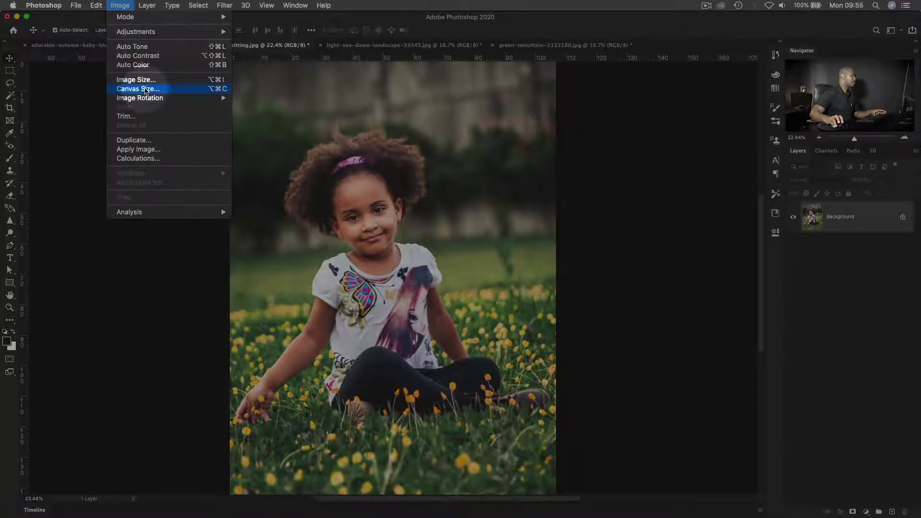
pyautogui.moveTo(165, 32)
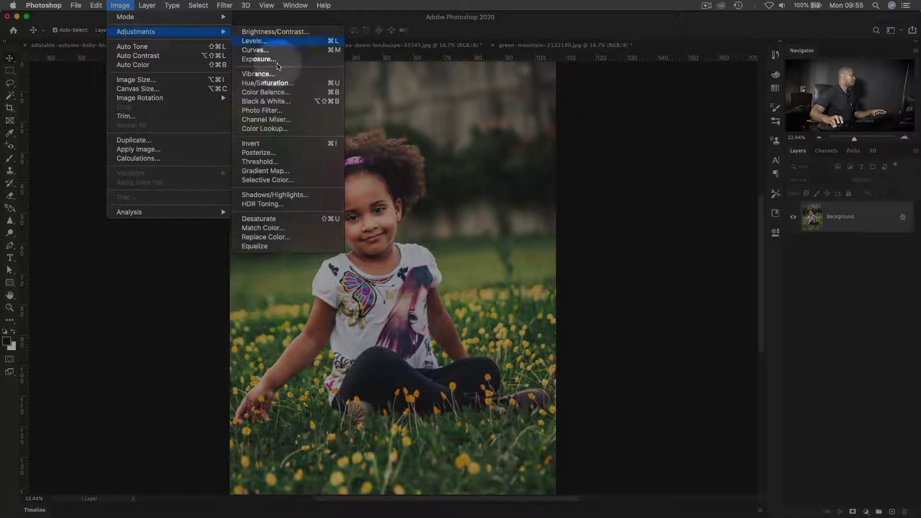
pyautogui.click(259, 227)
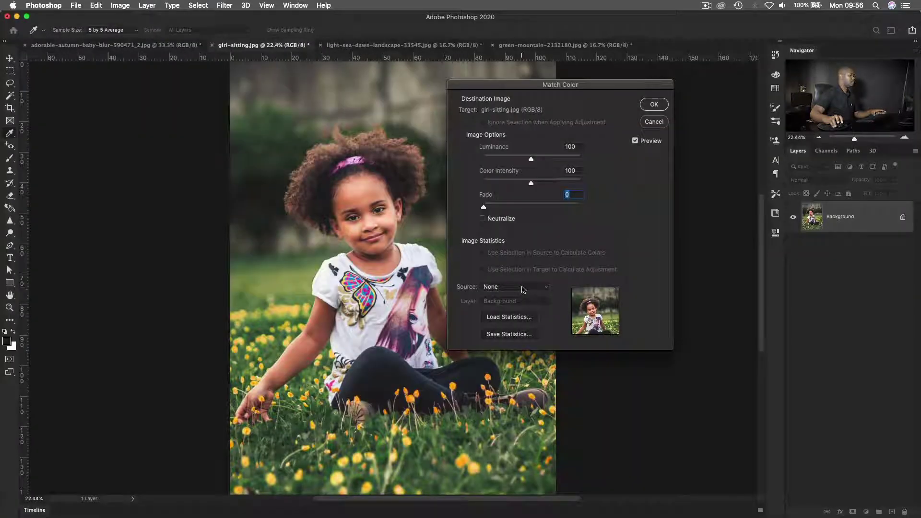
pyautogui.click(523, 286)
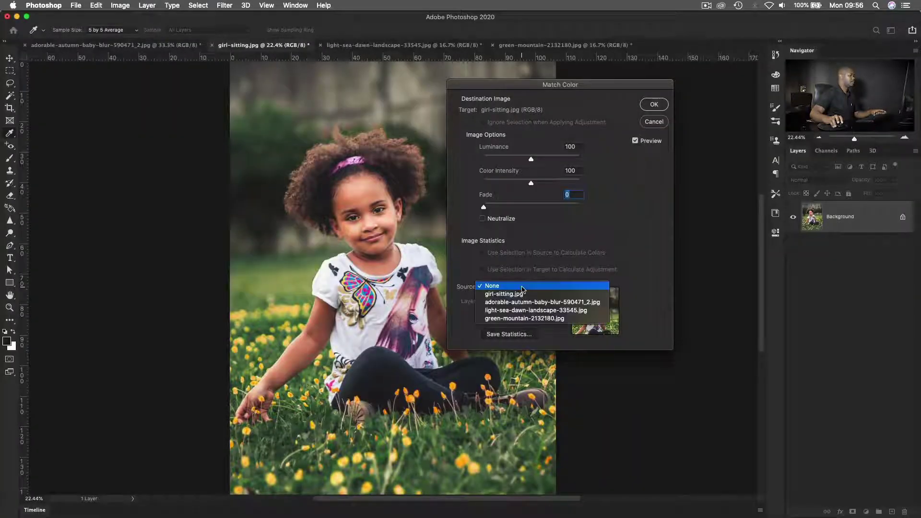
pyautogui.click(604, 203)
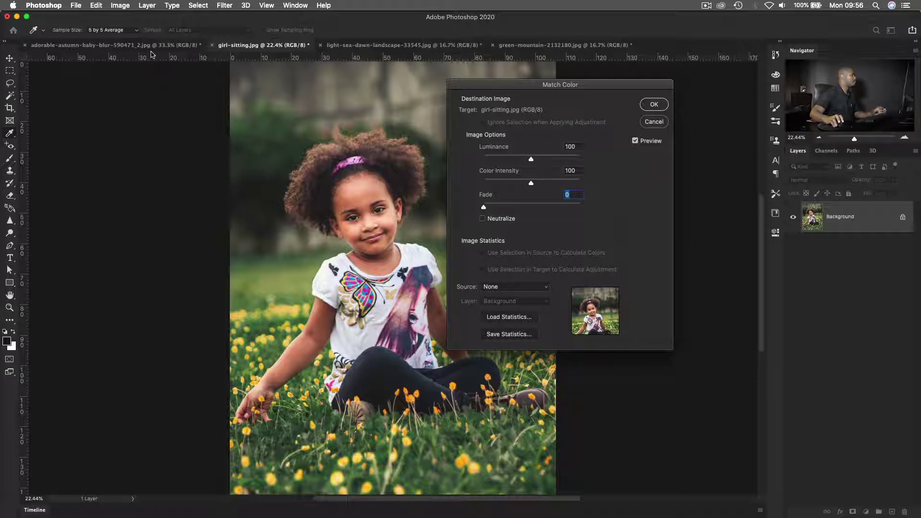
pyautogui.click(505, 288)
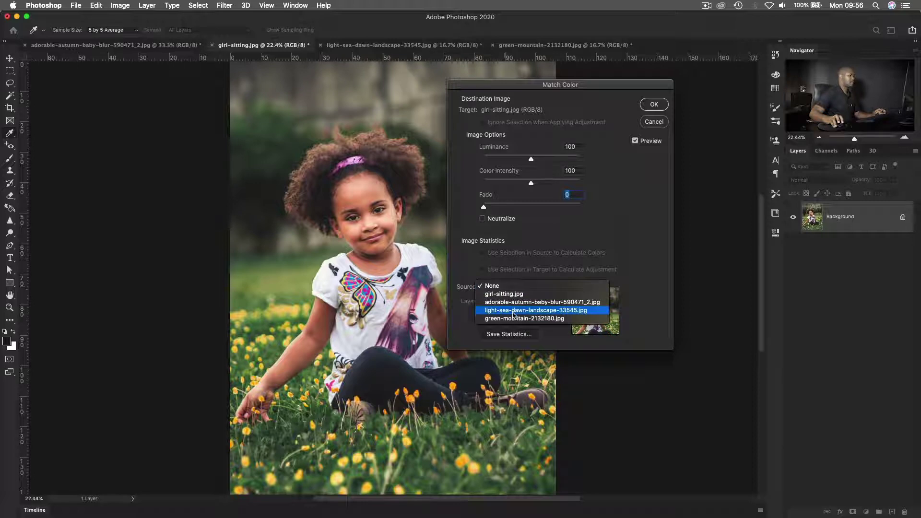
pyautogui.click(512, 303)
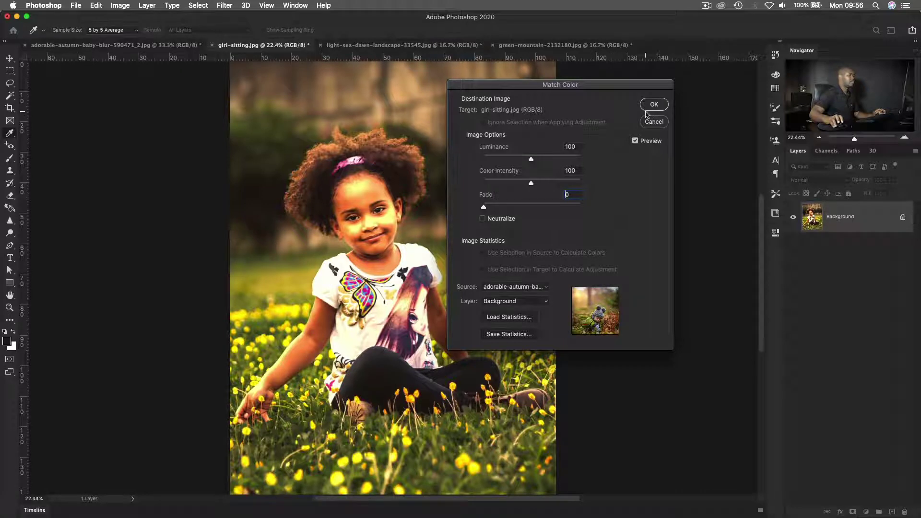
# Try Match Color with luminance 66, color intensity 81 and fade 28, and cancel the adjustment
pyautogui.moveTo(588, 90); pyautogui.dragTo(639, 85)
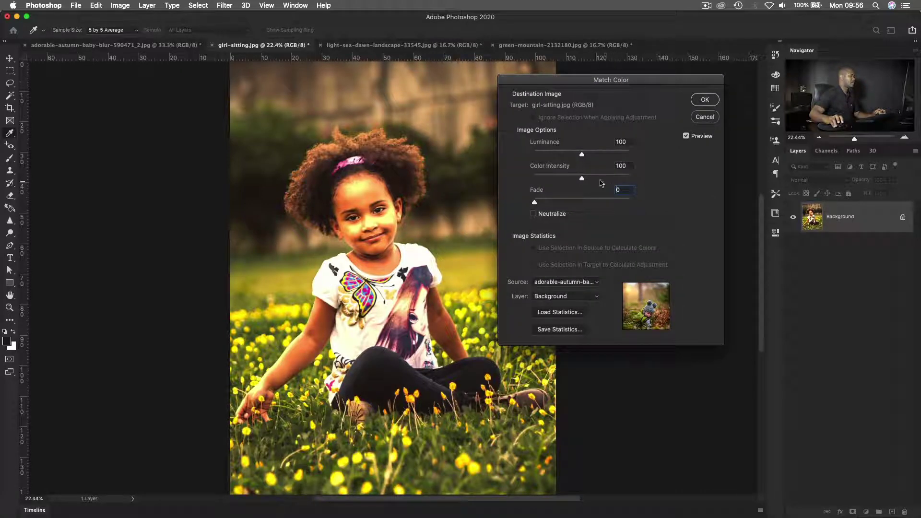
pyautogui.moveTo(592, 180); pyautogui.dragTo(566, 155)
pyautogui.hotkey('shift', 'Tab')
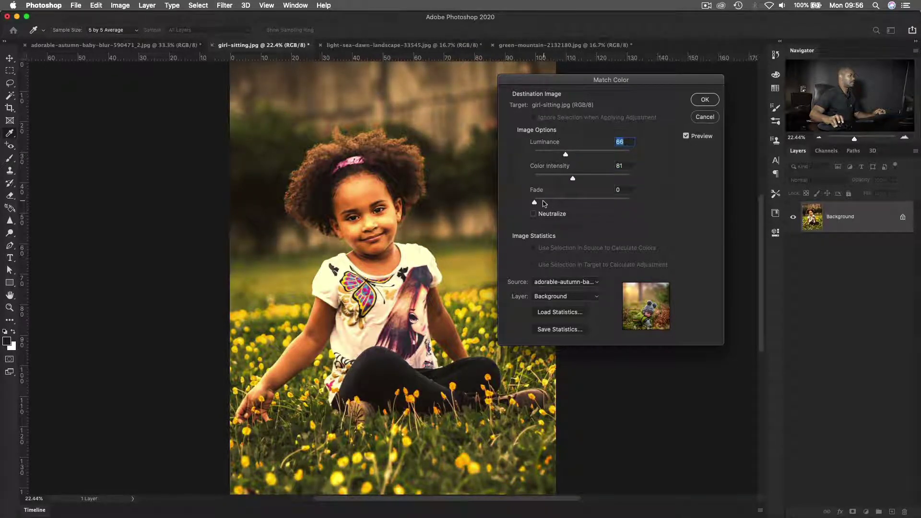
pyautogui.moveTo(535, 204)
pyautogui.mouseDown()
pyautogui.moveTo(560, 203)
pyautogui.moveTo(536, 205)
pyautogui.mouseUp()
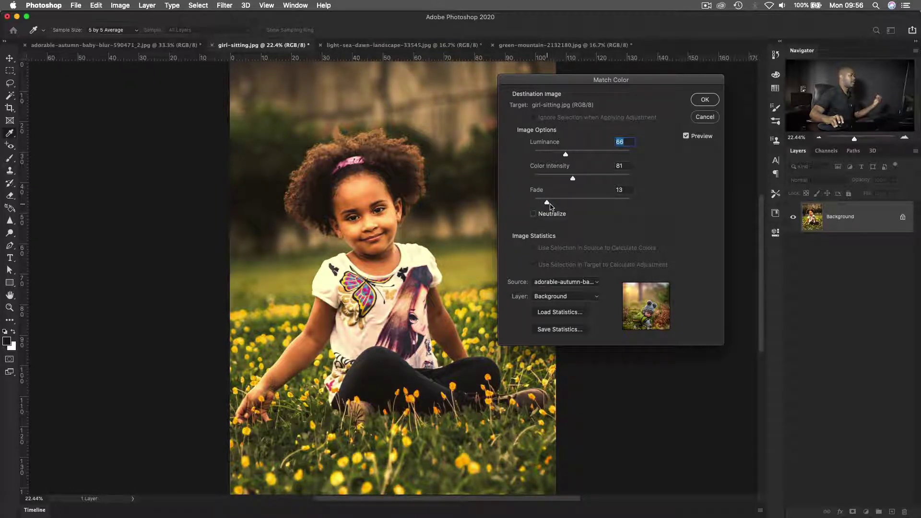
pyautogui.click(552, 205)
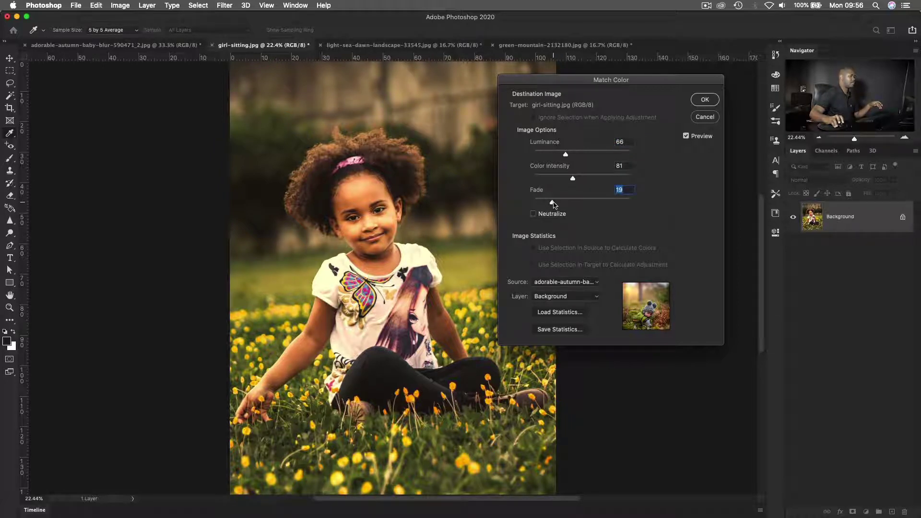
pyautogui.moveTo(554, 204)
pyautogui.mouseDown()
pyautogui.moveTo(633, 209)
pyautogui.moveTo(562, 207)
pyautogui.mouseUp()
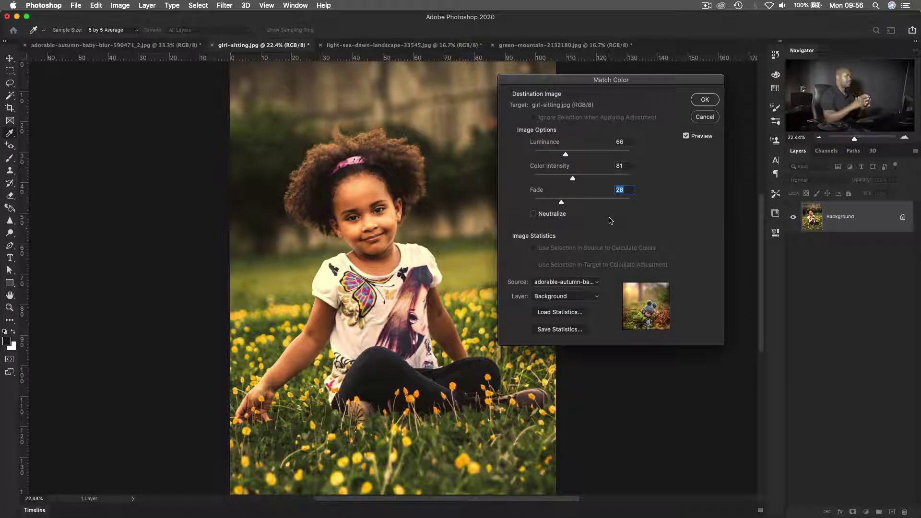
pyautogui.click(704, 117)
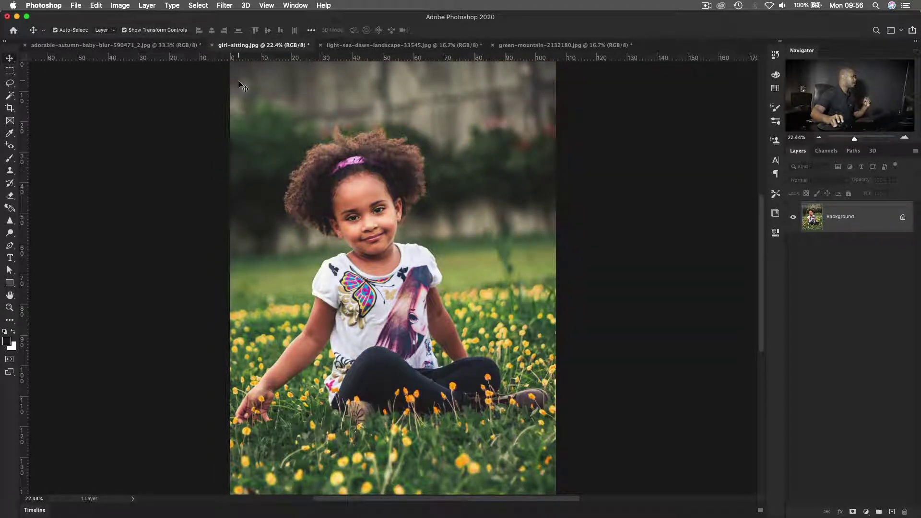
# Reopen Match Color for girl-sitting.jpg and load the saved statistics file autunColors.sta
pyautogui.click(121, 5)
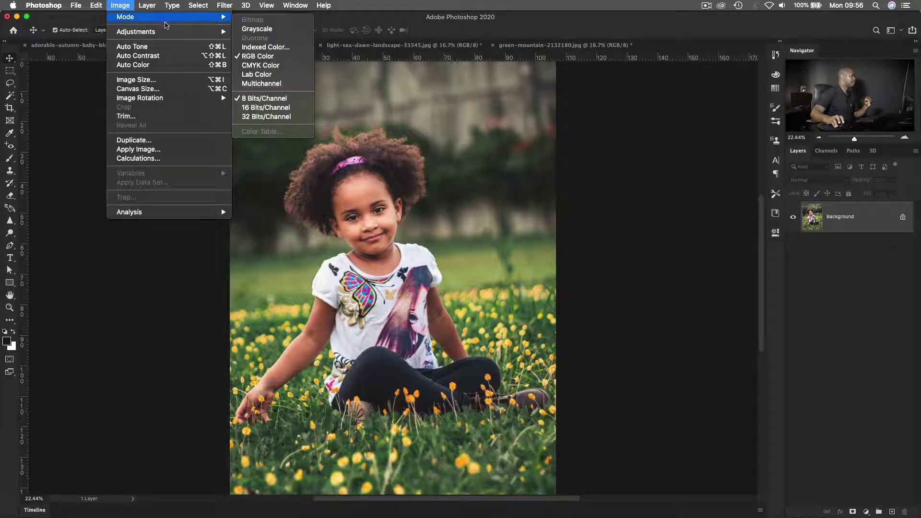
pyautogui.moveTo(144, 31)
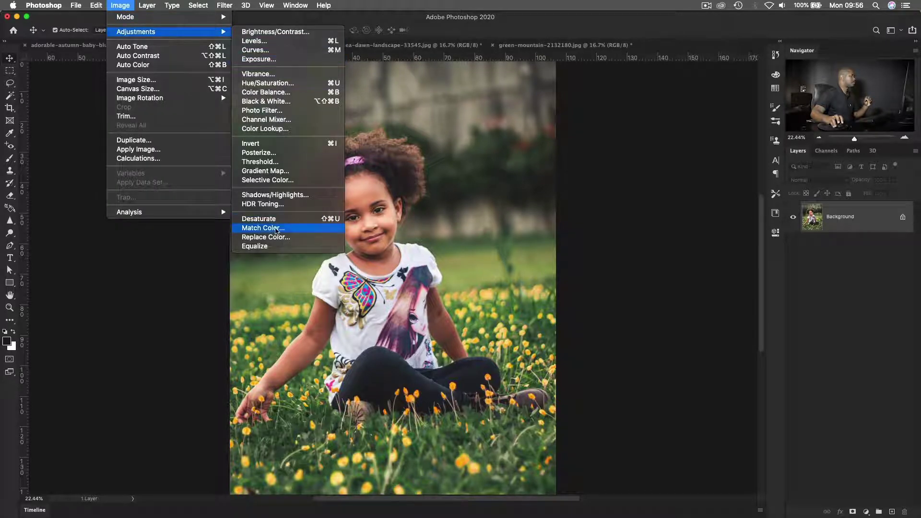
pyautogui.click(277, 228)
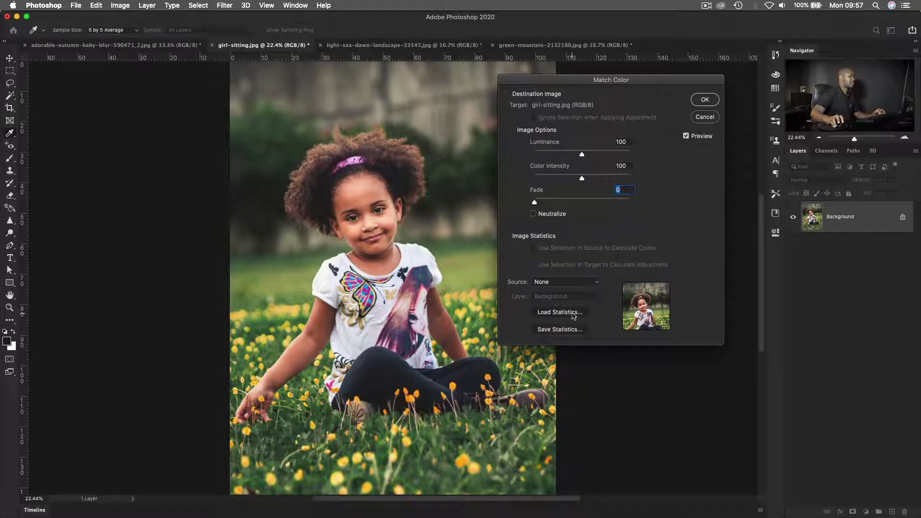
pyautogui.click(573, 316)
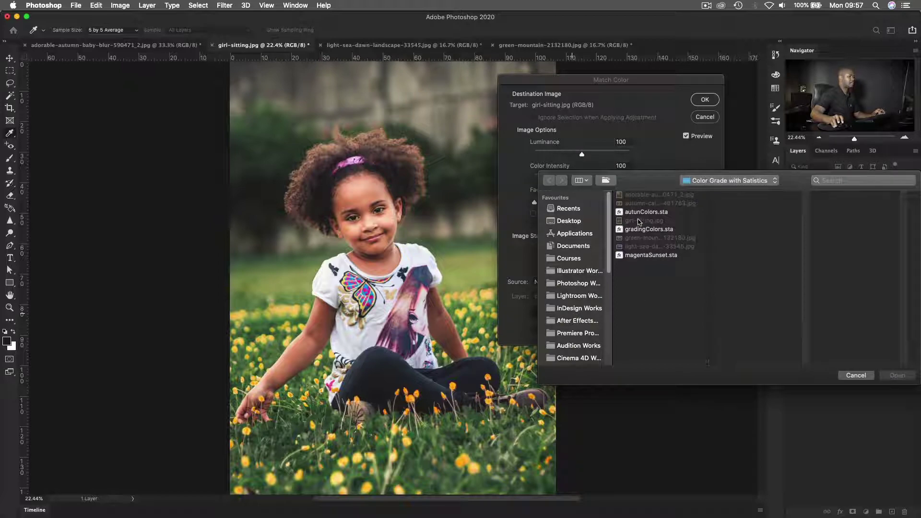
pyautogui.click(639, 212)
pyautogui.click(895, 376)
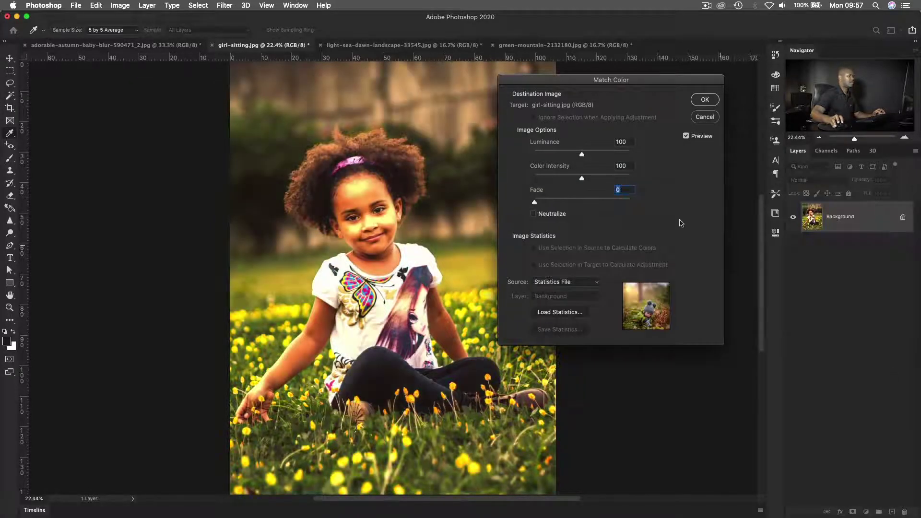
pyautogui.moveTo(601, 83); pyautogui.dragTo(618, 86)
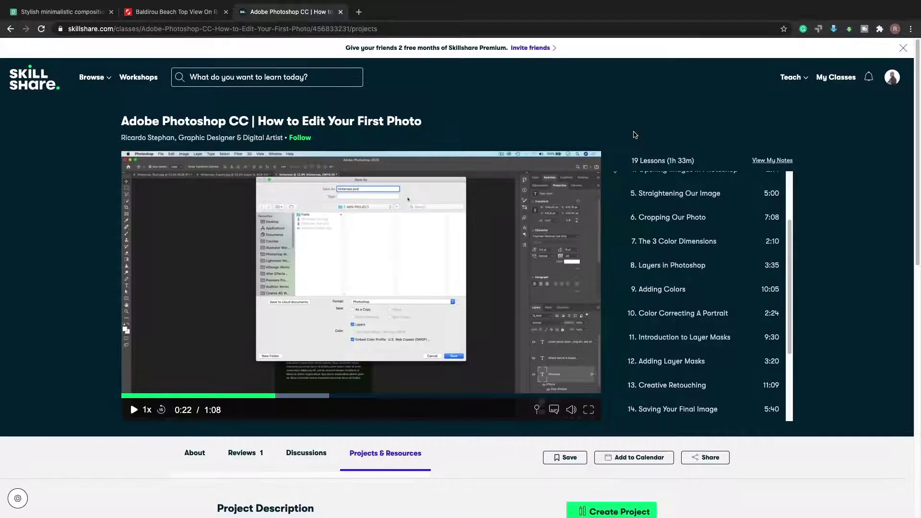
pyautogui.scroll(-1, 634, 135)
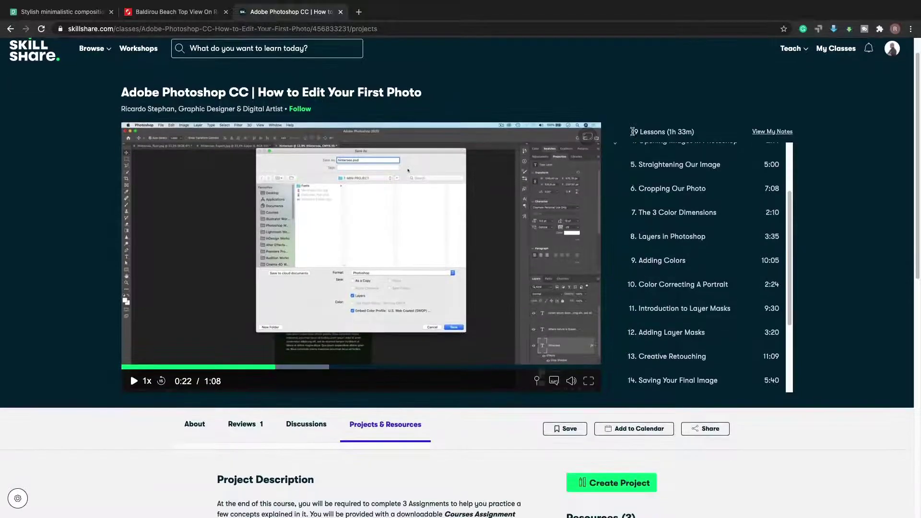
pyautogui.scroll(1, 631, 131)
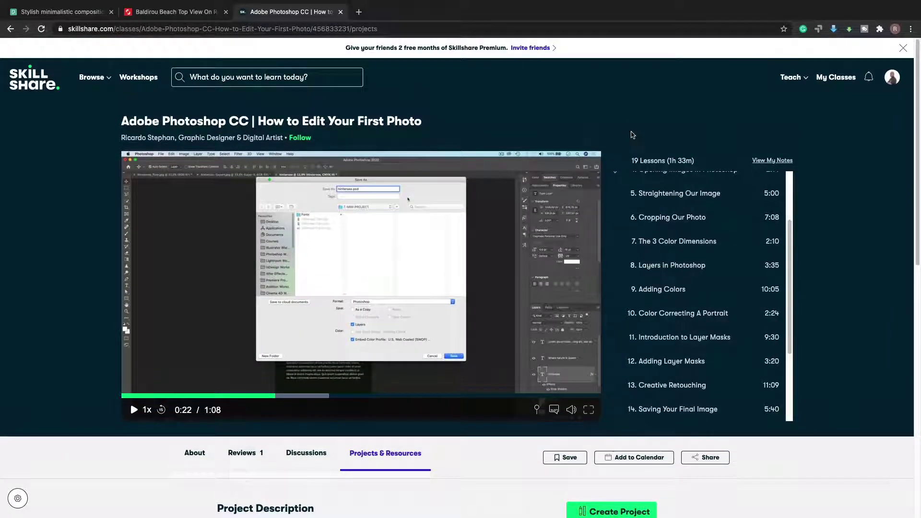
pyautogui.scroll(-1, 631, 135)
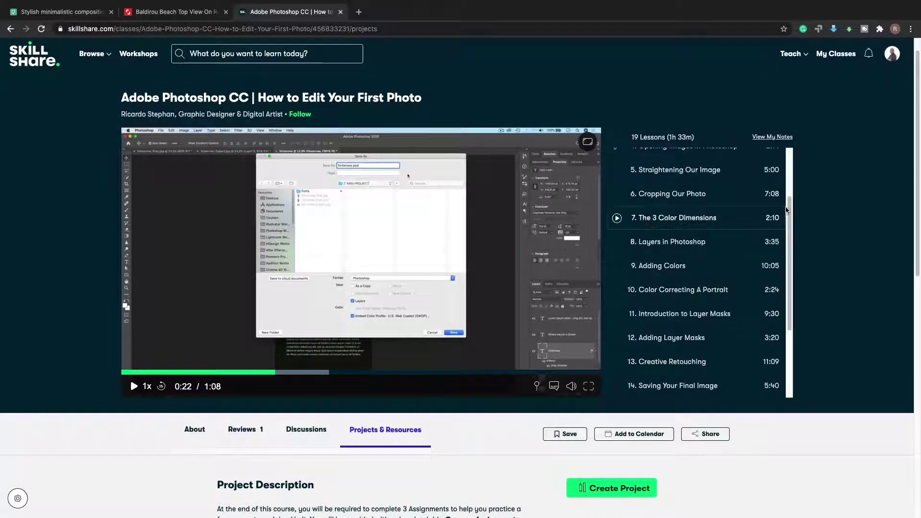
pyautogui.scroll(3, 789, 207)
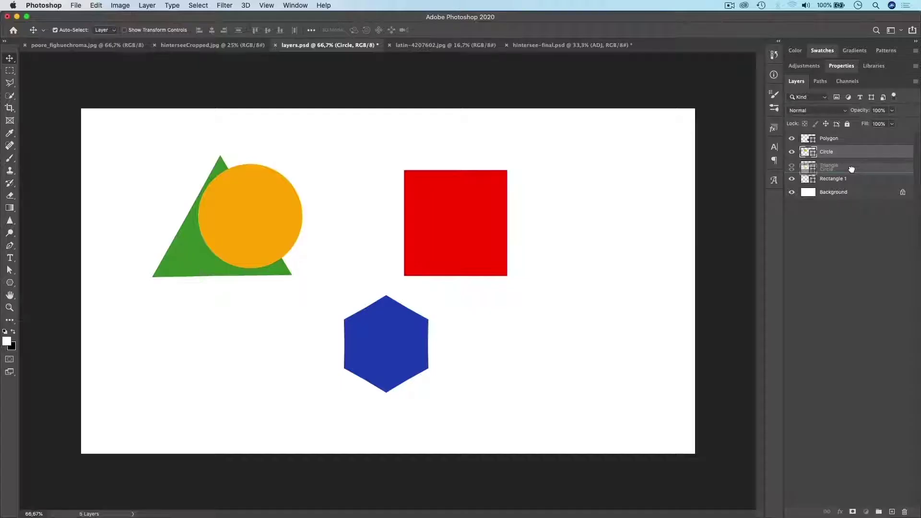
# Move the Circle layer below the Triangle layer in layers.psd
pyautogui.moveTo(849, 170); pyautogui.dragTo(849, 171)
pyautogui.moveTo(300, 168); pyautogui.dragTo(372, 170)
pyautogui.moveTo(388, 310); pyautogui.dragTo(367, 272)
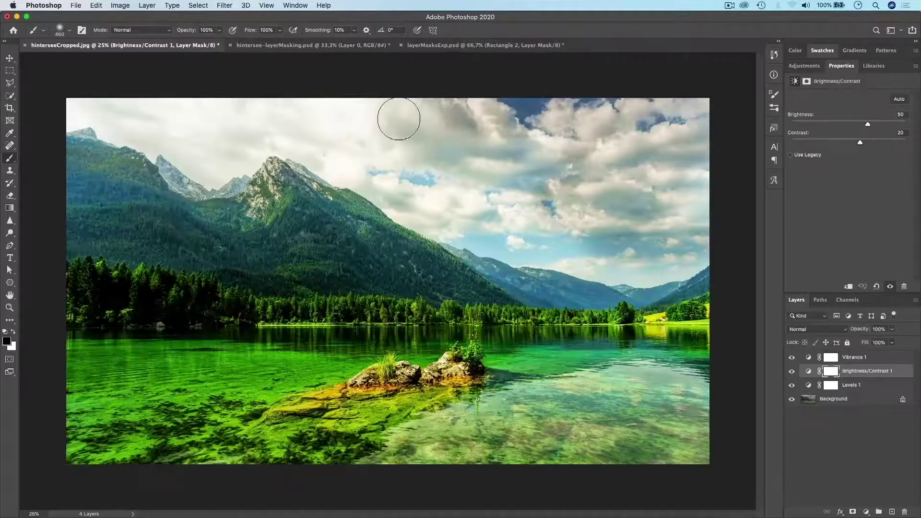
# Paint over the sky on the Brightness/Contrast 1 layer mask in hinterseeCropped.jpg
pyautogui.moveTo(418, 196)
pyautogui.mouseDown()
pyautogui.moveTo(612, 243)
pyautogui.moveTo(654, 175)
pyautogui.moveTo(240, 107)
pyautogui.mouseUp()
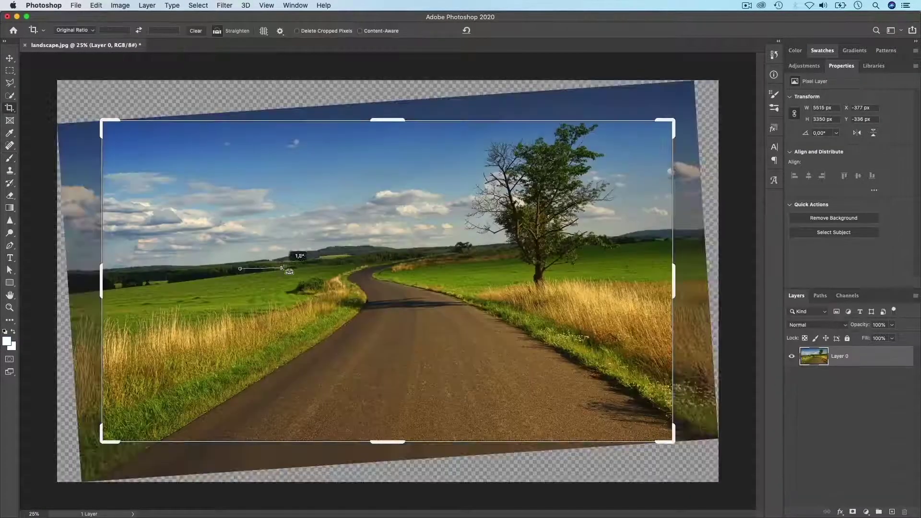
# Straighten landscape.jpg along the horizon line and apply the crop
pyautogui.moveTo(240, 268); pyautogui.dragTo(482, 248)
pyautogui.press('Return')
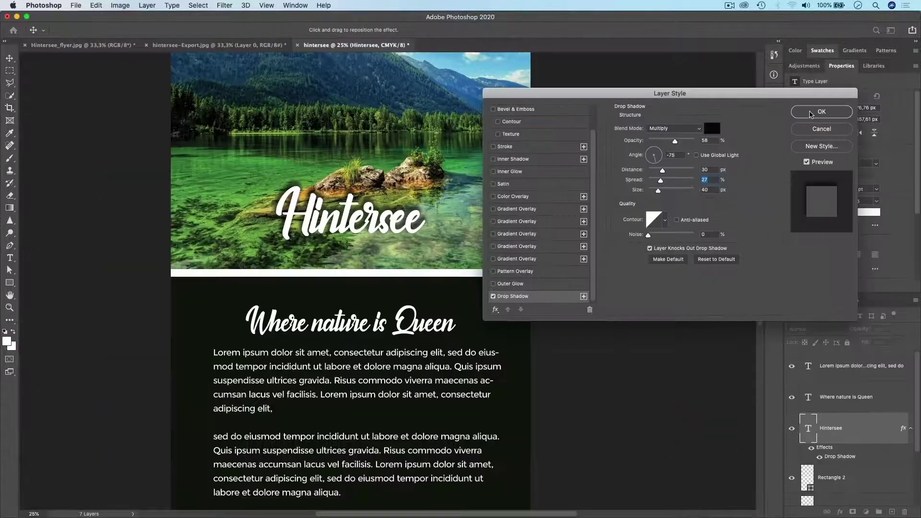
# Try cyan 15c1e7 as the drop shadow colour of the Hintersee text, discard that colour, and apply the layer style
pyautogui.click(712, 128)
pyautogui.click(527, 191)
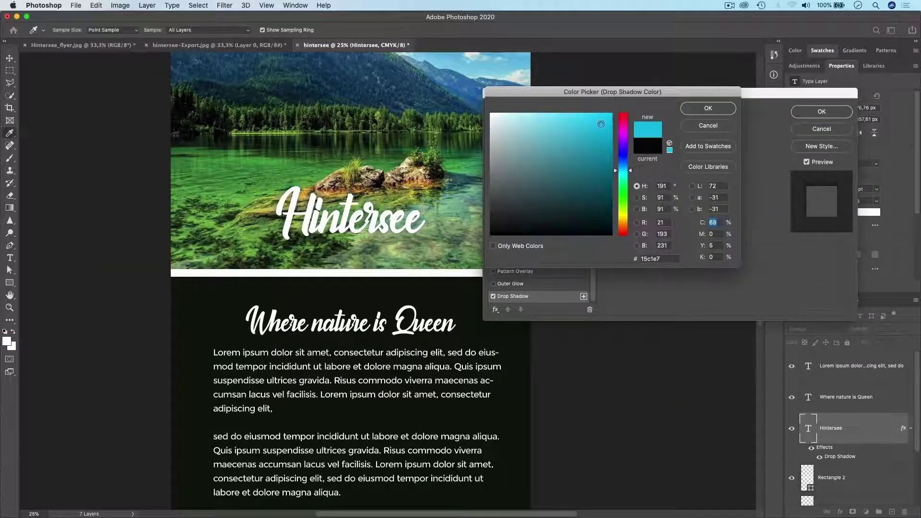
pyautogui.click(707, 128)
pyautogui.click(820, 110)
pyautogui.scroll(-5, 434, 229)
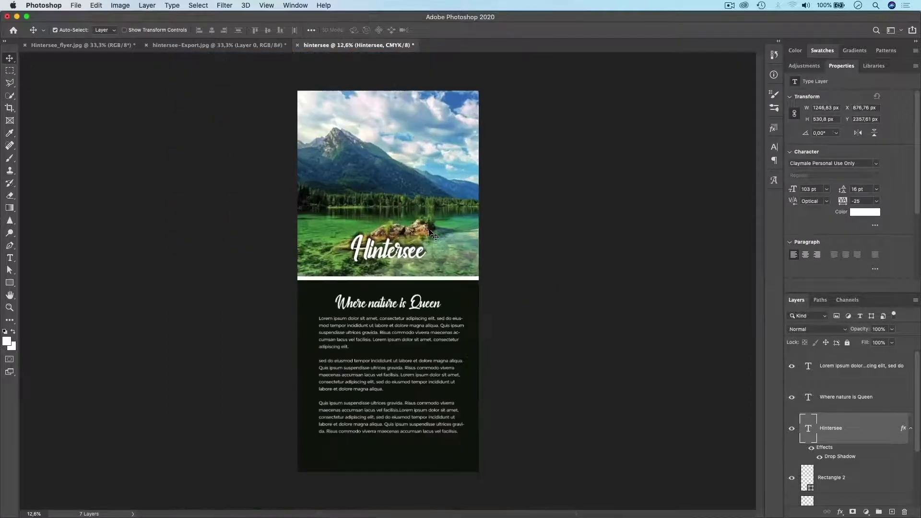
pyautogui.scroll(1, 459, 236)
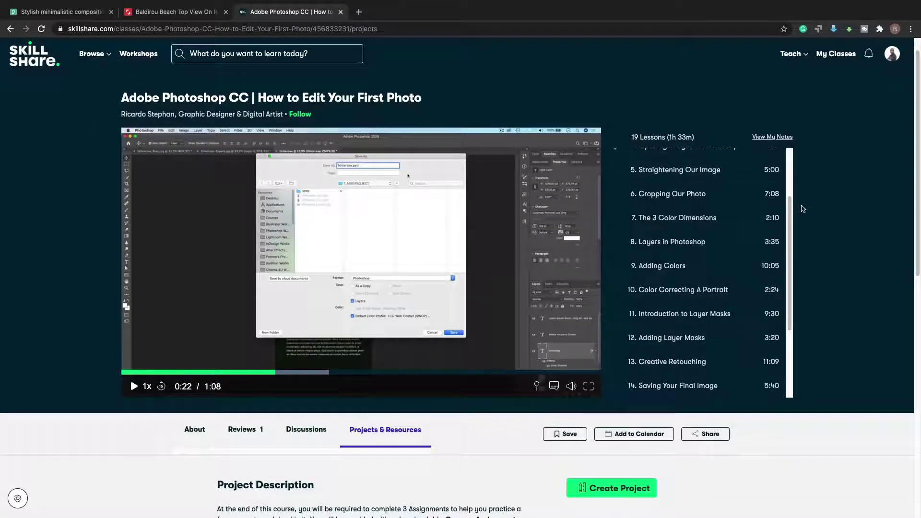
# Switch to the browser and look through the How to Edit Your First Photo course on its Skillshare and Udemy pages
pyautogui.moveTo(789, 209); pyautogui.dragTo(798, 155)
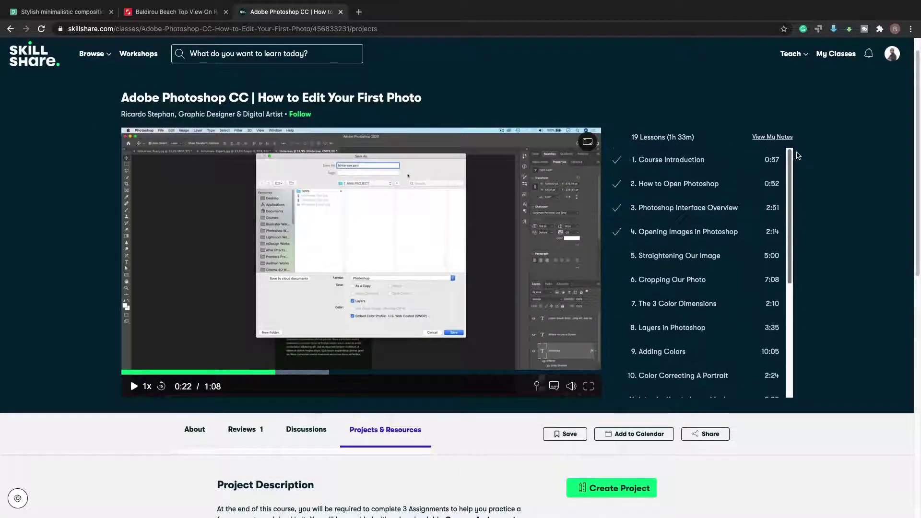
pyautogui.scroll(-1, 428, 228)
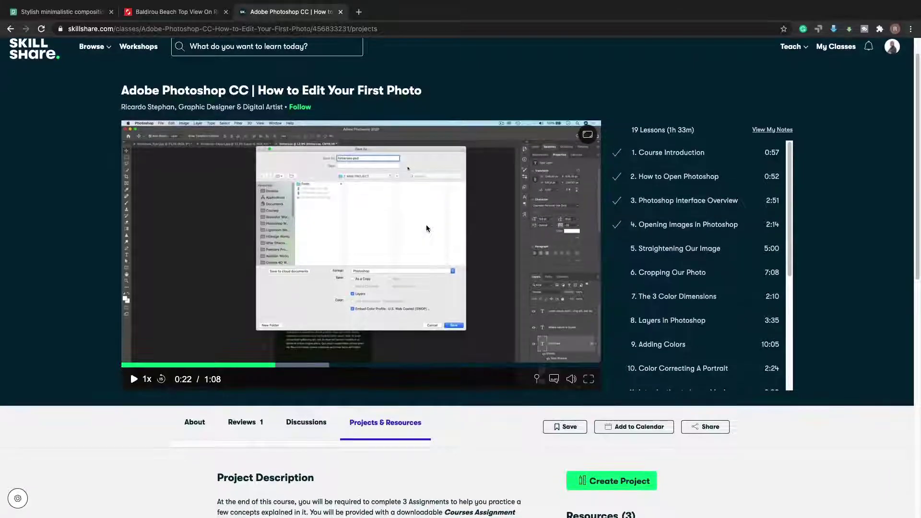
pyautogui.click(134, 379)
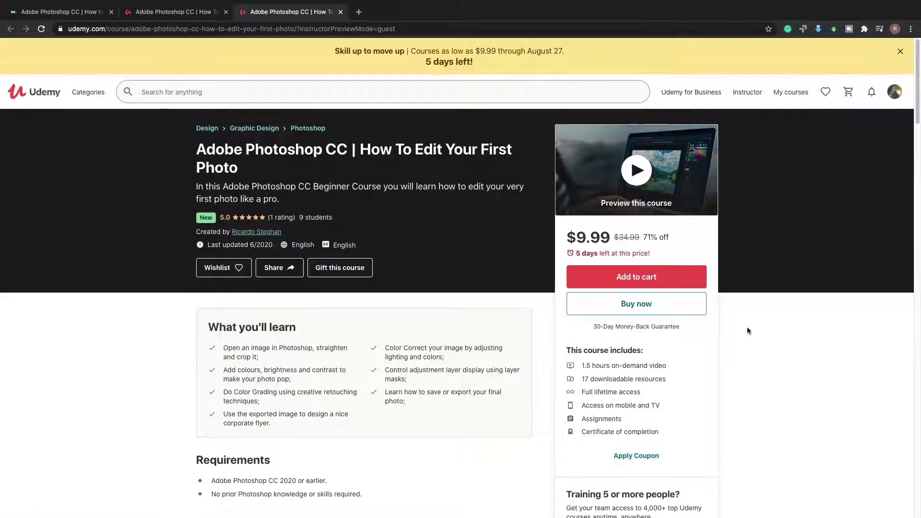
pyautogui.scroll(-1, 747, 330)
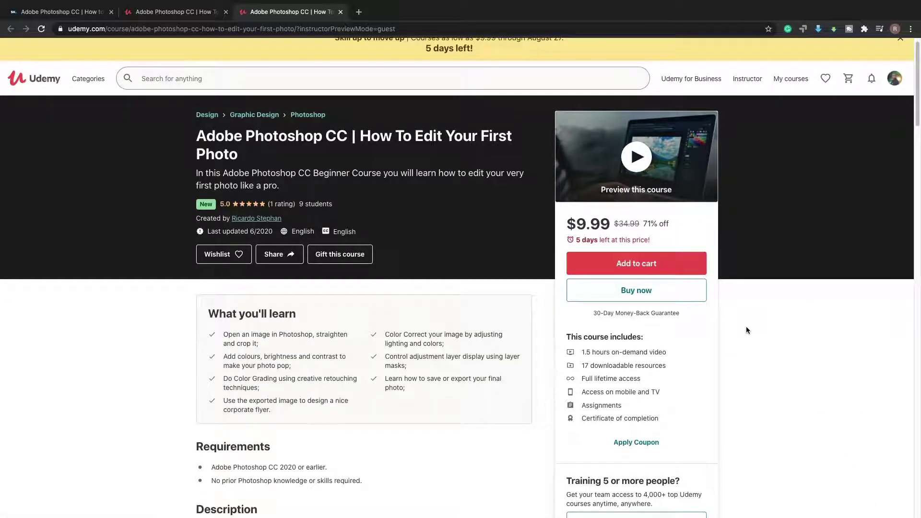
pyautogui.scroll(-2, 746, 330)
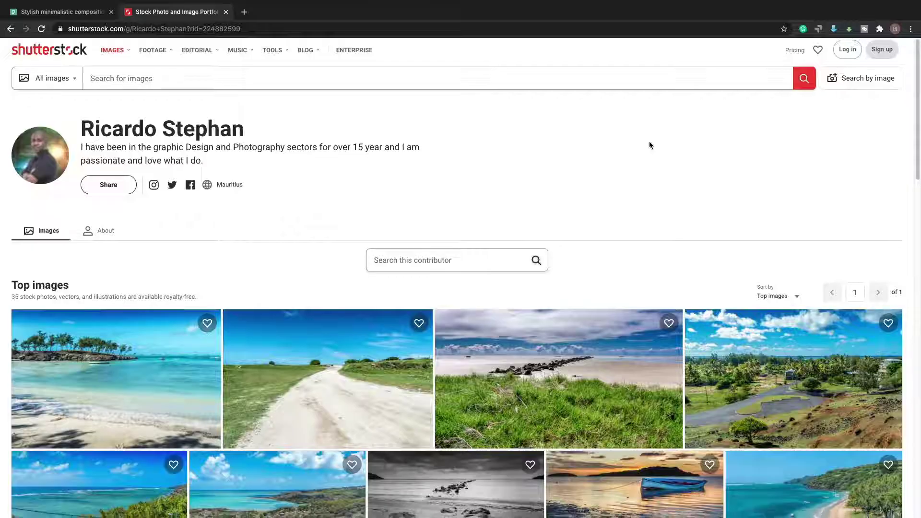
# Browse the top images in the contributor's Shutterstock portfolio
pyautogui.scroll(-2, 649, 144)
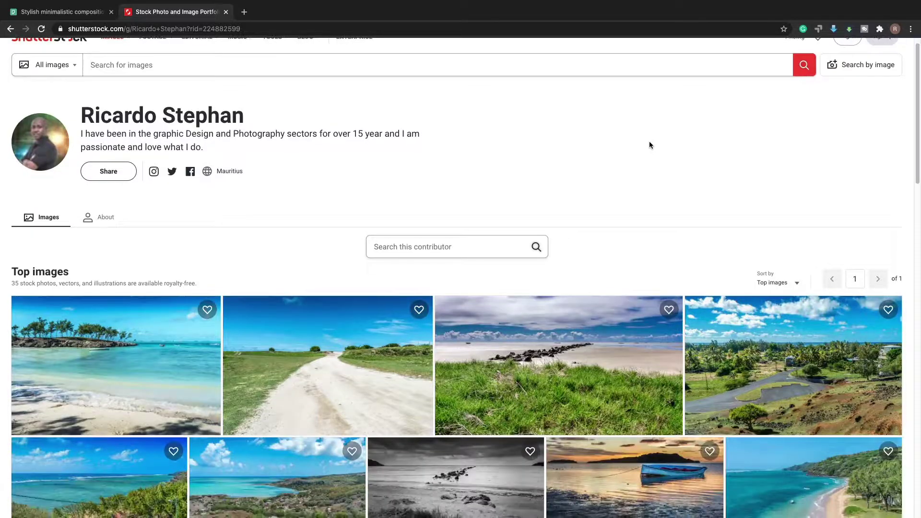
pyautogui.scroll(2, 649, 146)
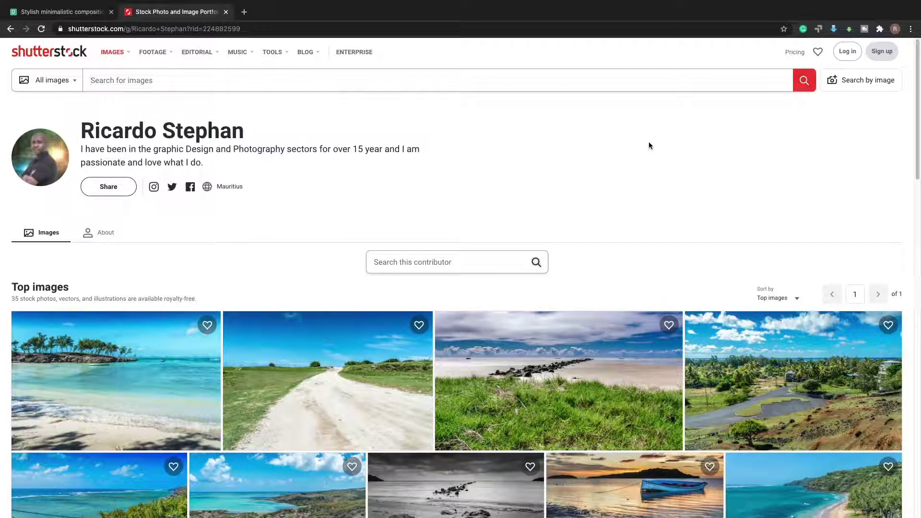
pyautogui.scroll(-6, 648, 145)
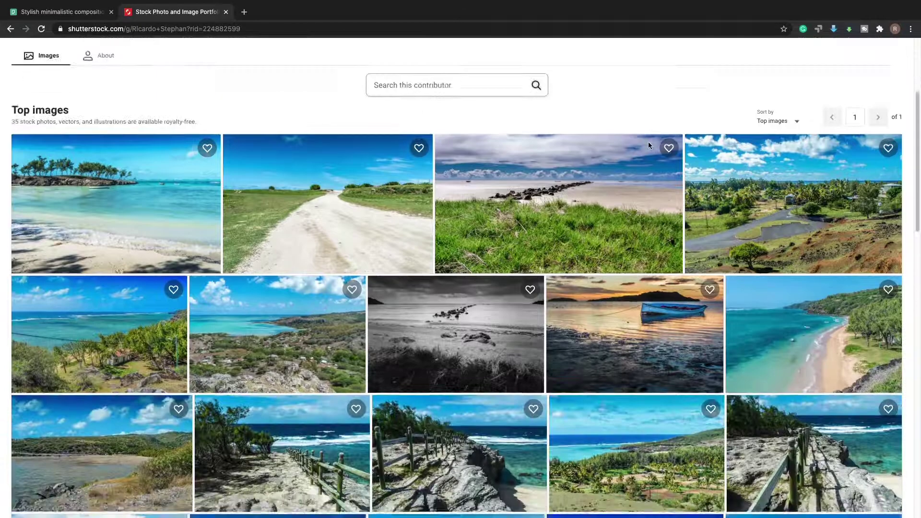
pyautogui.scroll(-5, 648, 146)
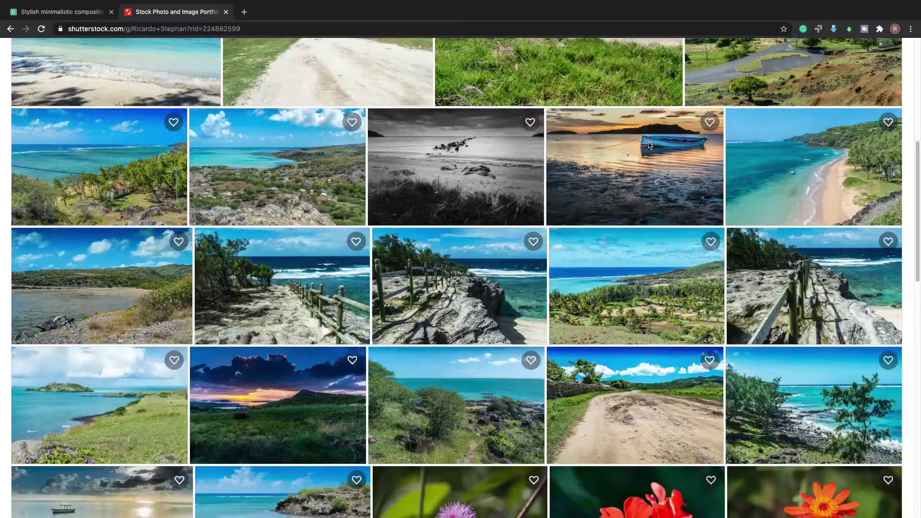
pyautogui.scroll(-2, 649, 145)
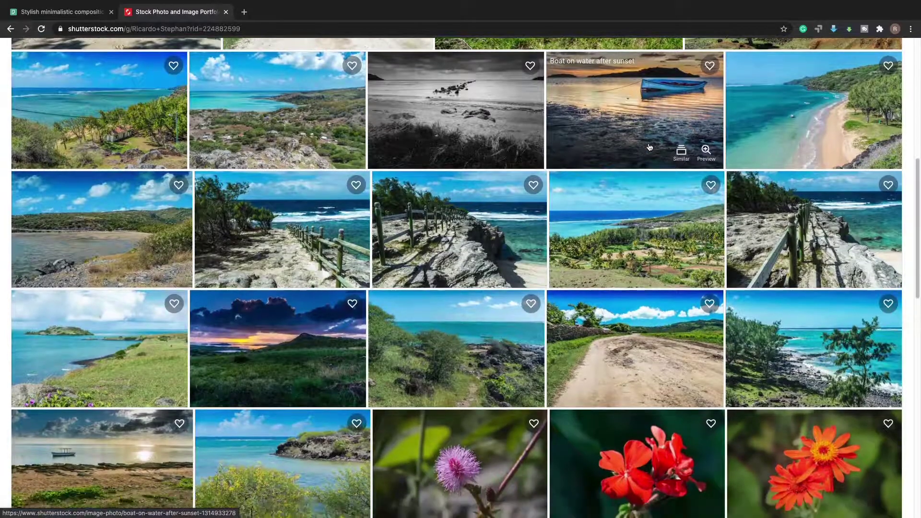
pyautogui.scroll(-3, 648, 147)
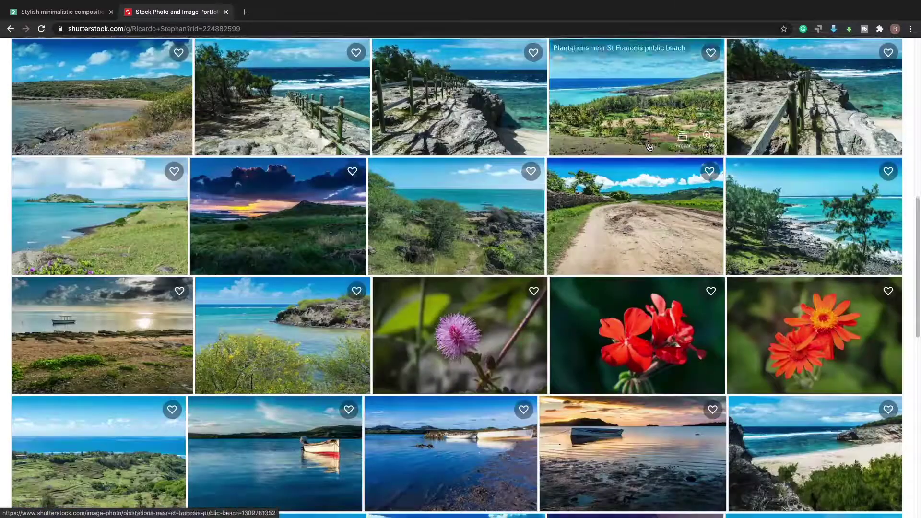
pyautogui.scroll(5, 648, 147)
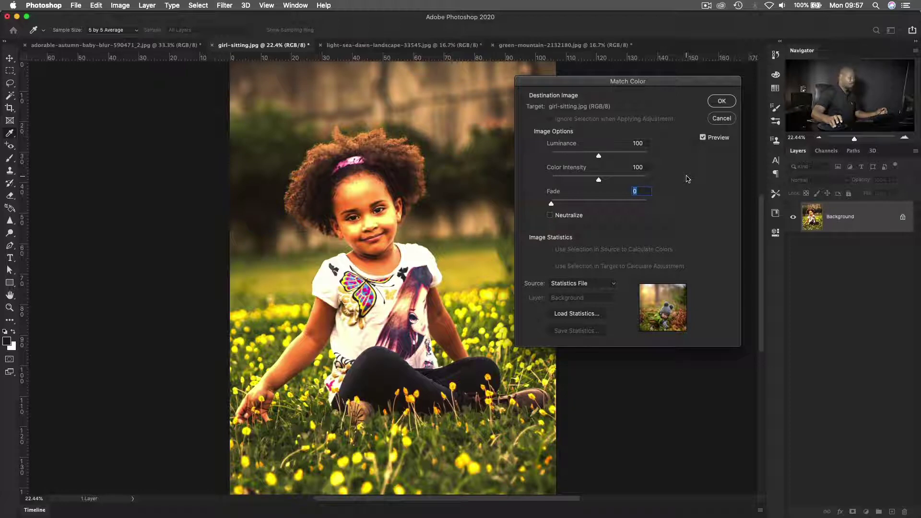
# Switch back to Photoshop, cancel Match Color on girl-sitting.jpg, and start it for adorable-autumn-baby-blur-590471_2.jpg
pyautogui.click(722, 118)
pyautogui.press('v')
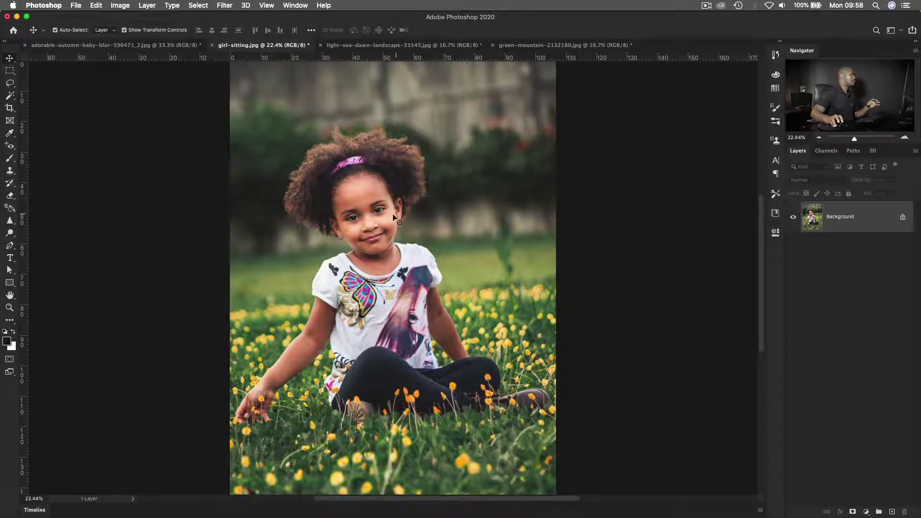
pyautogui.click(111, 48)
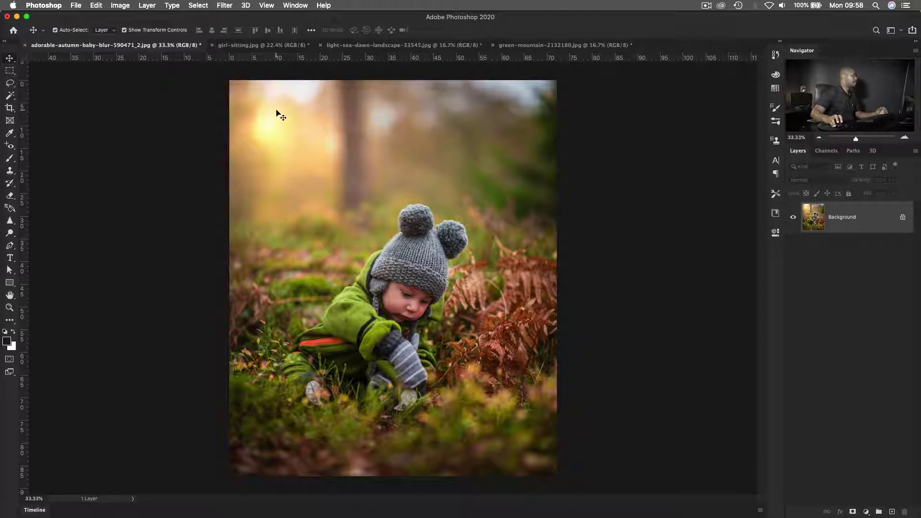
pyautogui.click(120, 6)
pyautogui.moveTo(164, 32)
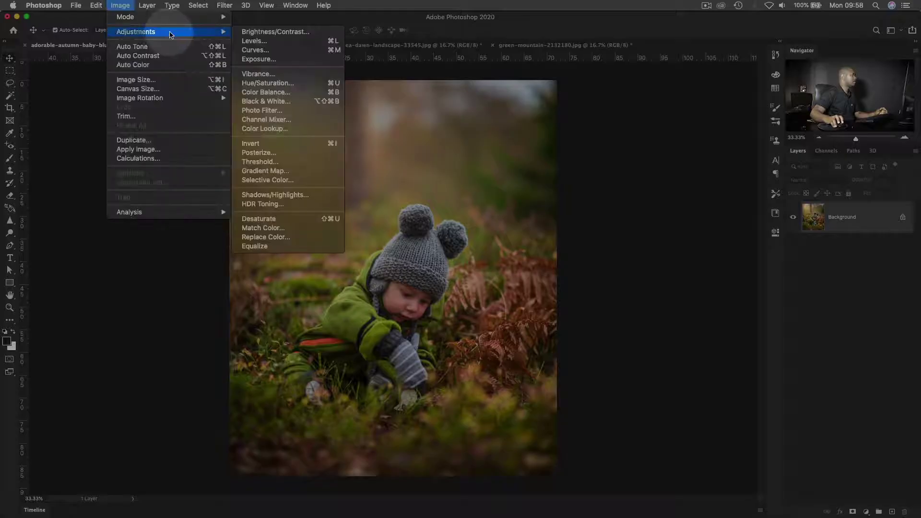
pyautogui.click(275, 229)
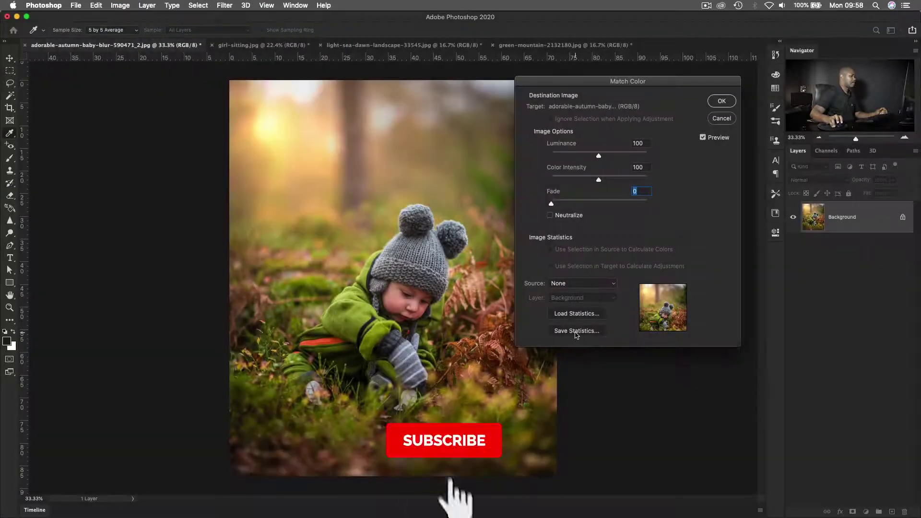
# Save the baby photo's colour statistics as boy.sta in the Color Grade with Satistics folder and close Match Color
pyautogui.click(575, 331)
pyautogui.moveTo(411, 67); pyautogui.dragTo(350, 72)
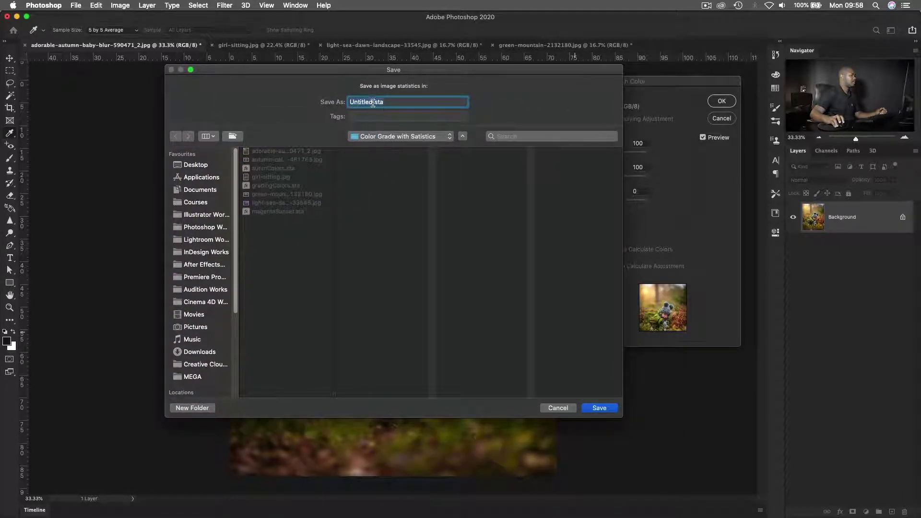
pyautogui.moveTo(373, 103); pyautogui.dragTo(347, 104)
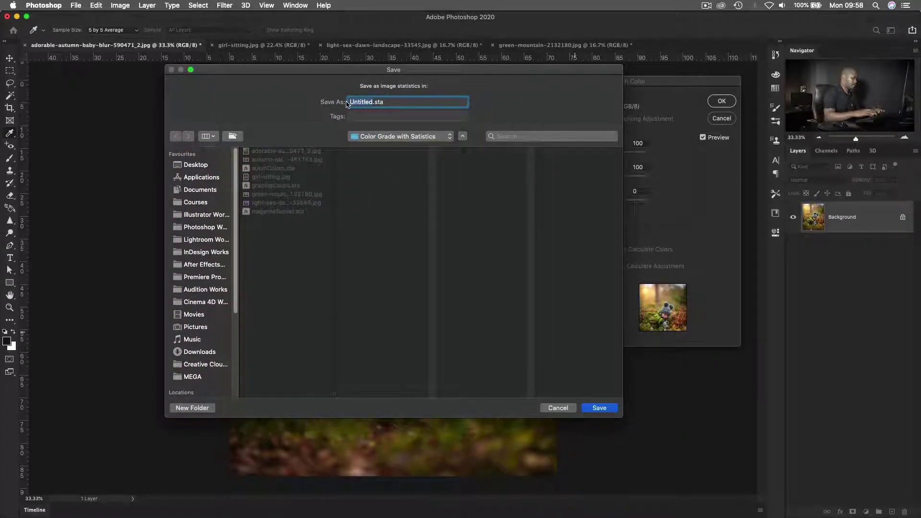
pyautogui.write('boy')
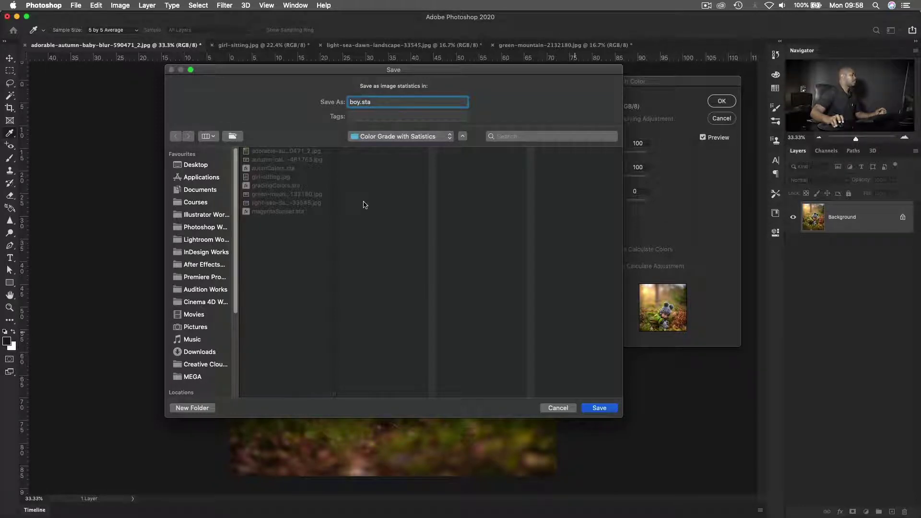
pyautogui.click(599, 409)
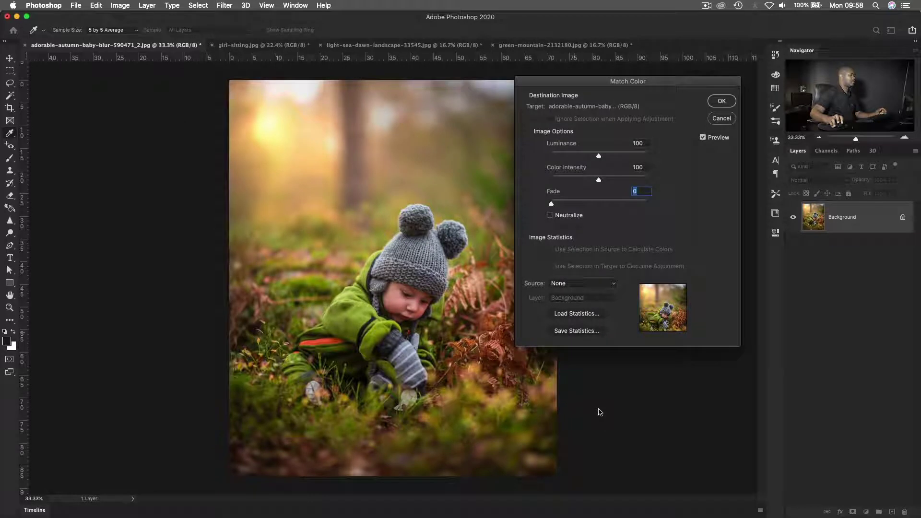
pyautogui.click(722, 101)
pyautogui.press('v')
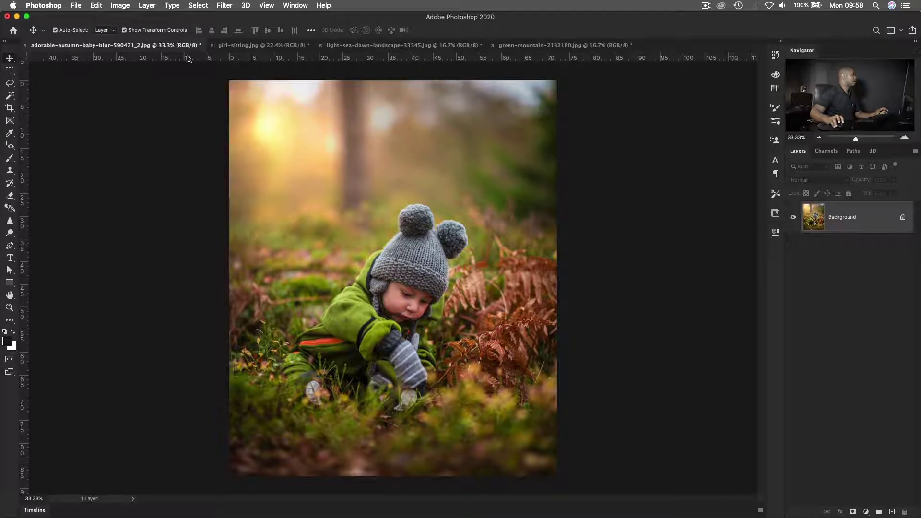
# Open Match Color for girl-sitting.jpg and load the statistics file boy.sta
pyautogui.click(250, 45)
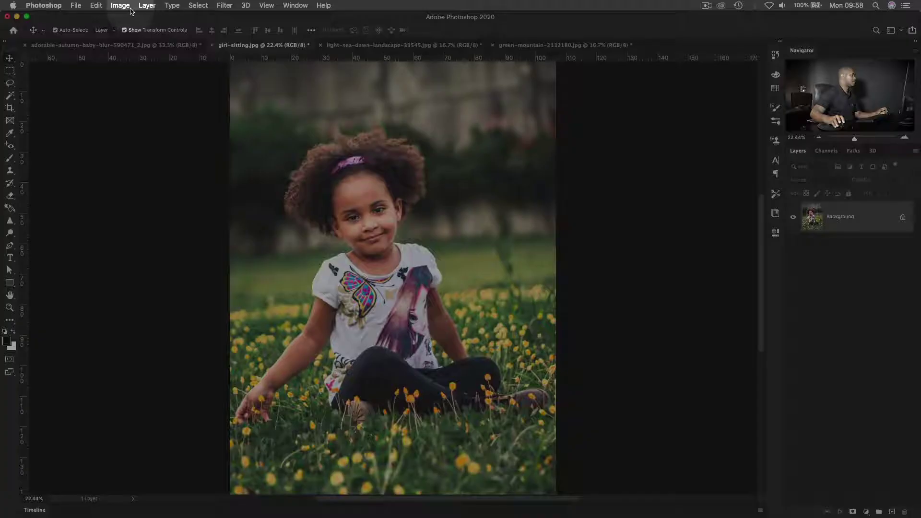
pyautogui.click(120, 5)
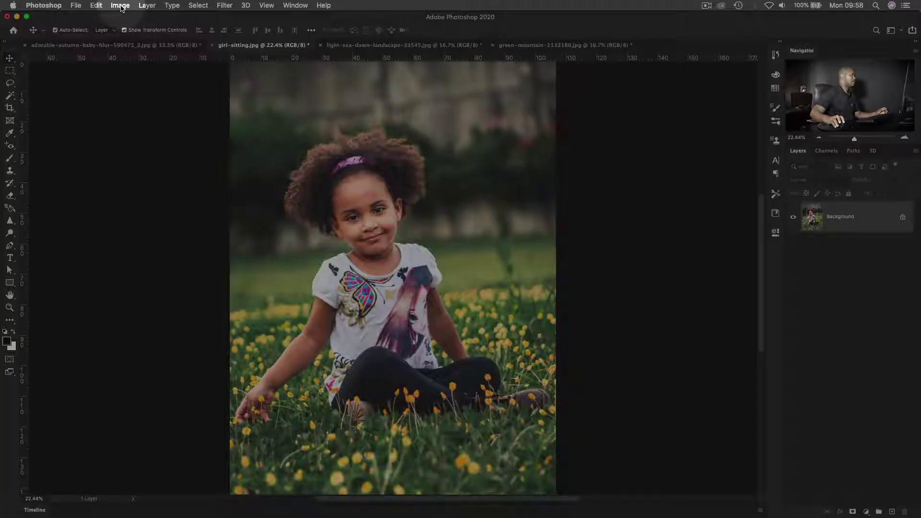
pyautogui.moveTo(144, 31)
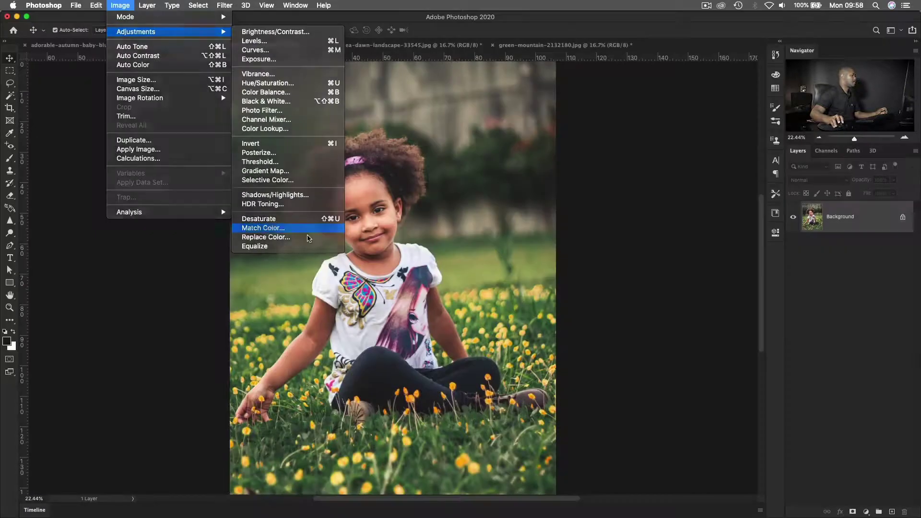
pyautogui.click(307, 229)
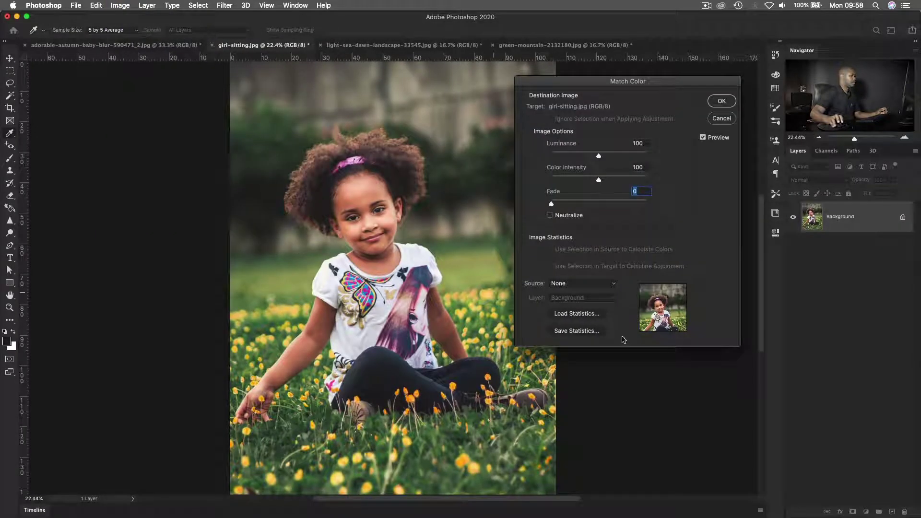
pyautogui.click(576, 314)
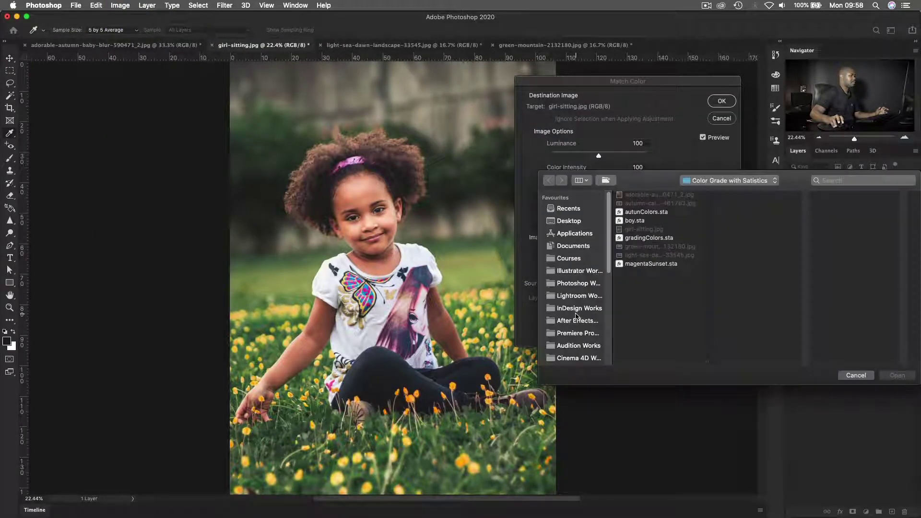
pyautogui.click(633, 222)
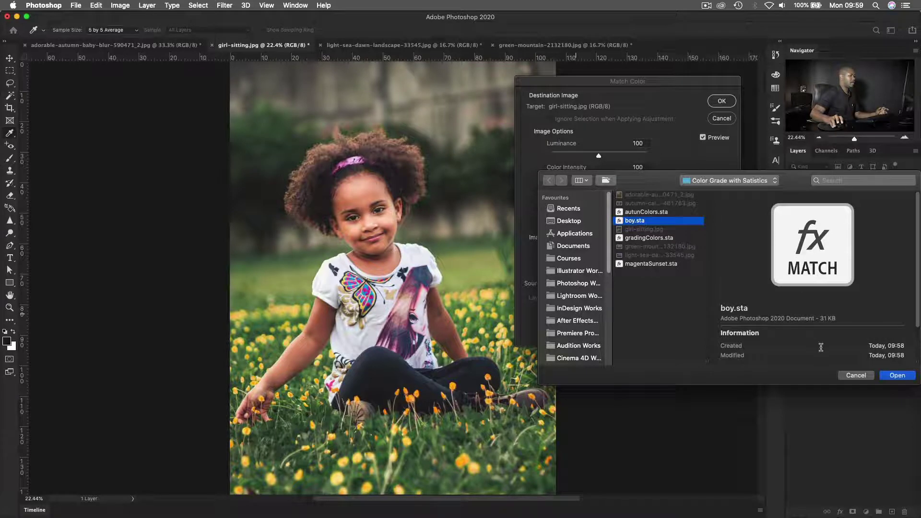
pyautogui.click(890, 376)
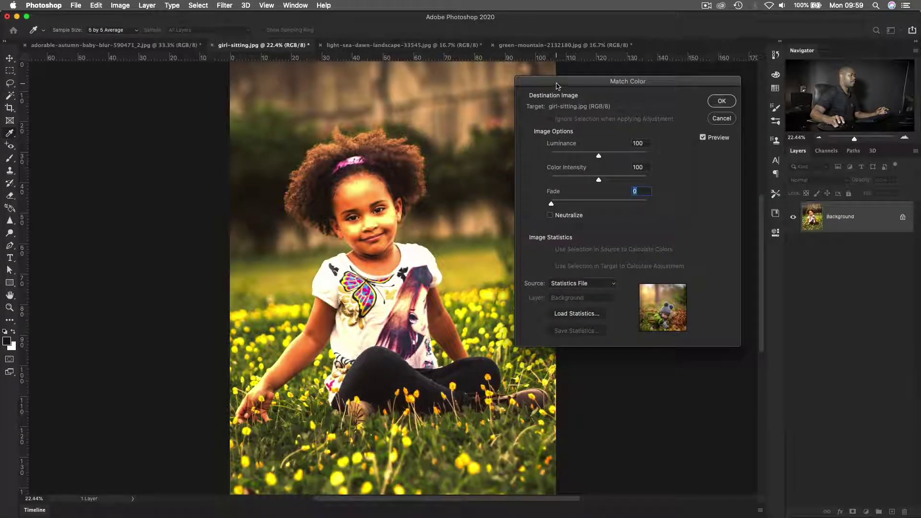
# Set Match Color's Luminance to 68, Color Intensity to 96 and Fade to 20, and apply it to girl-sitting.jpg
pyautogui.moveTo(557, 85); pyautogui.dragTo(586, 85)
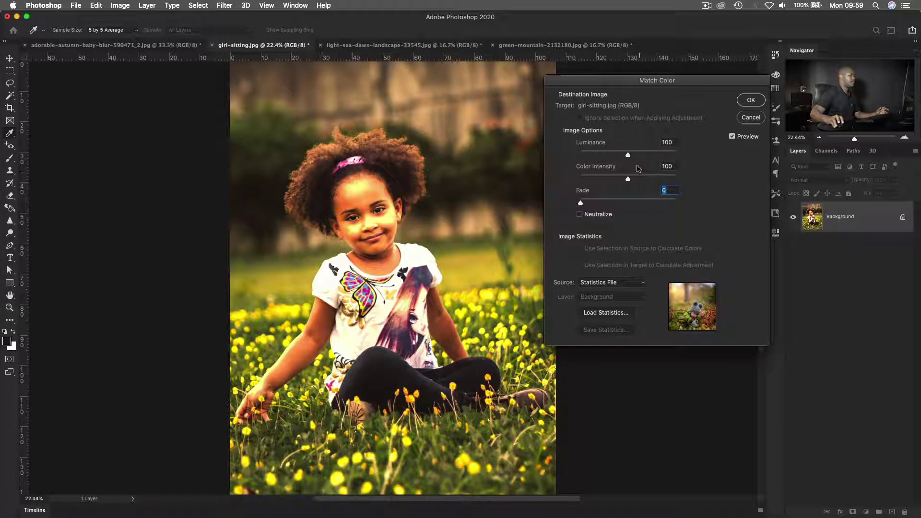
pyautogui.moveTo(627, 182); pyautogui.dragTo(637, 154)
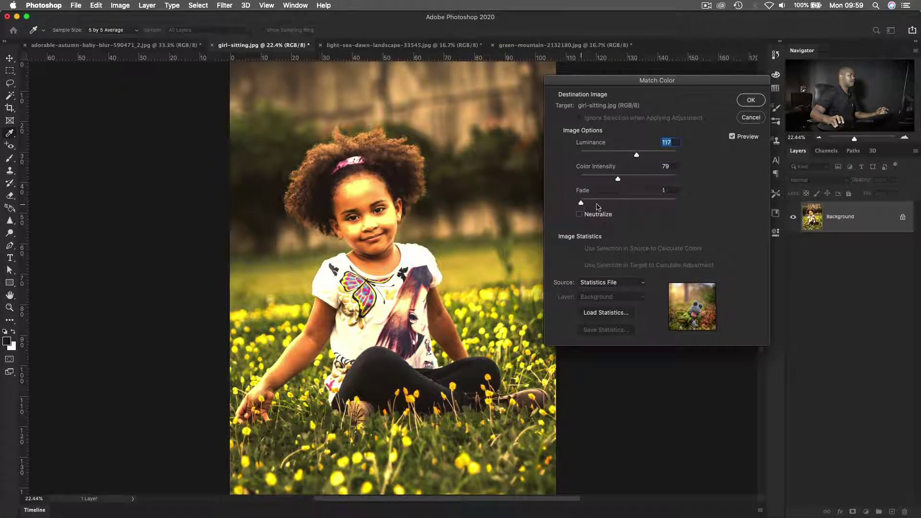
pyautogui.moveTo(598, 205); pyautogui.dragTo(601, 203)
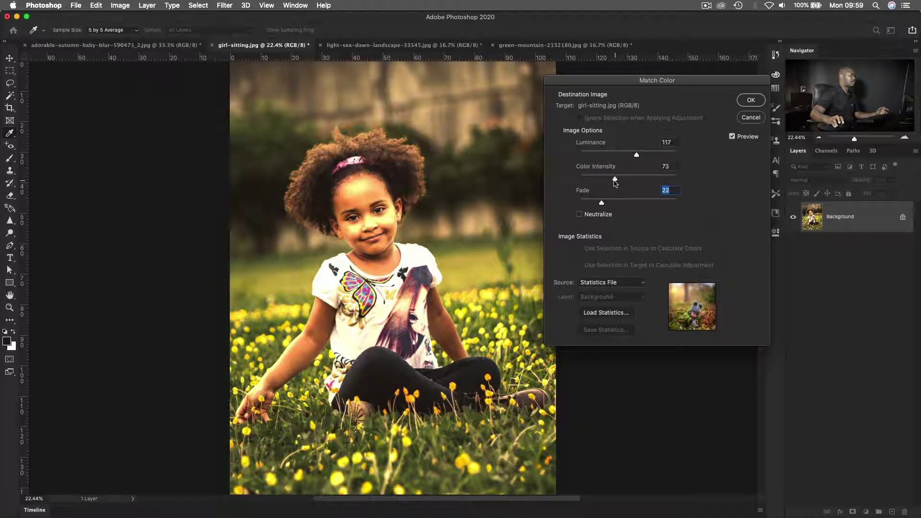
pyautogui.moveTo(612, 183); pyautogui.dragTo(613, 160)
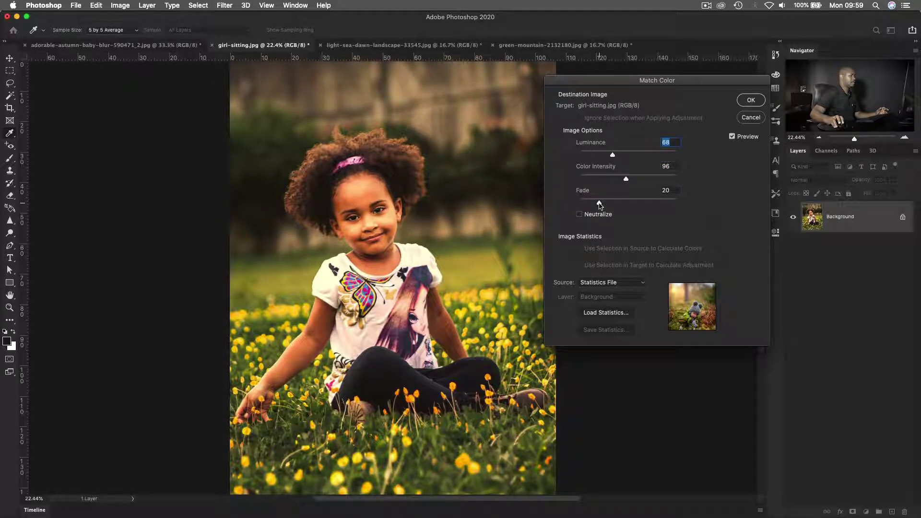
pyautogui.click(599, 203)
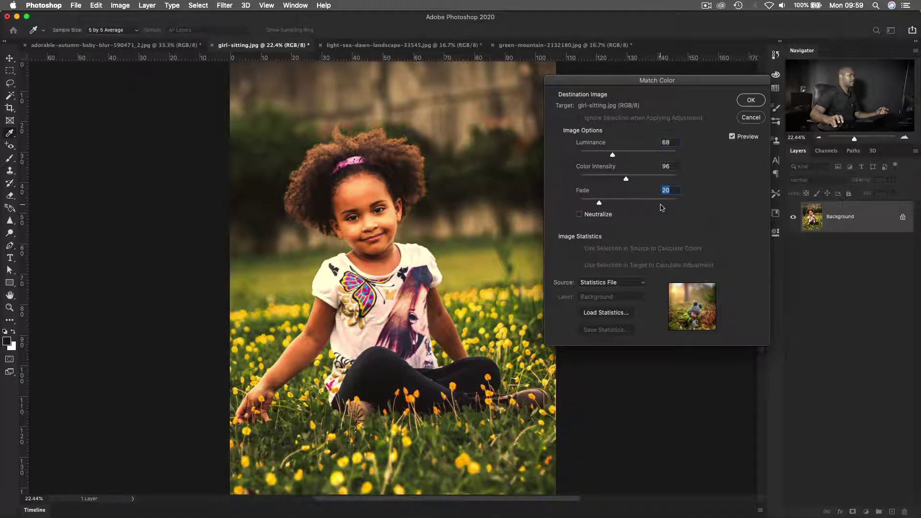
pyautogui.click(751, 100)
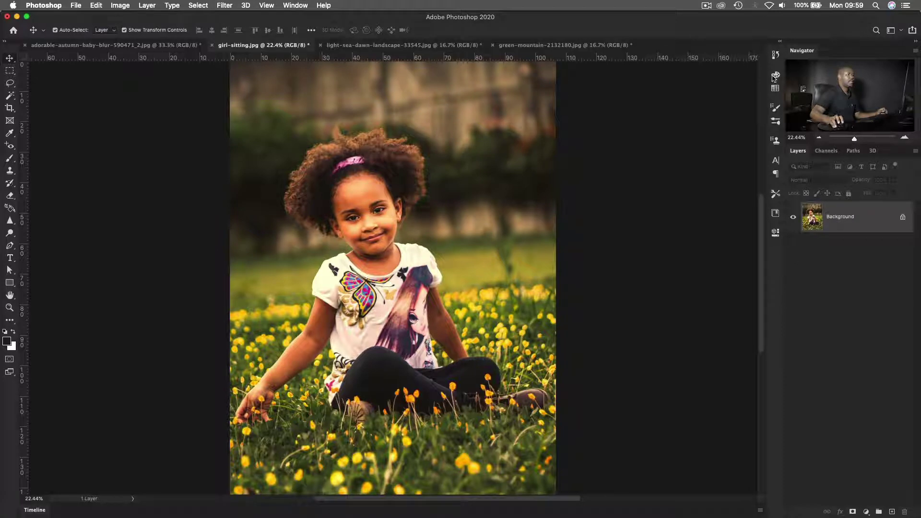
# Compare girl-sitting.jpg before and after Match Color using its history states, and check it against the baby source photo
pyautogui.click(775, 57)
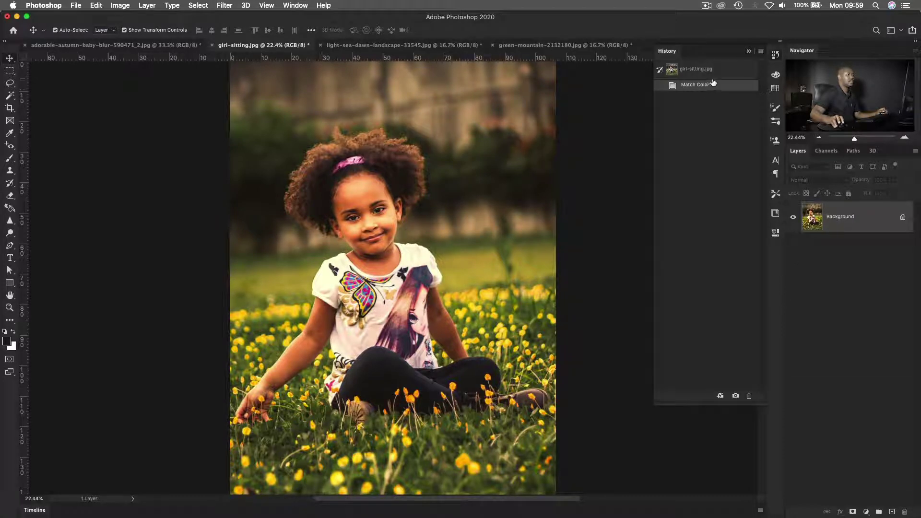
pyautogui.click(695, 70)
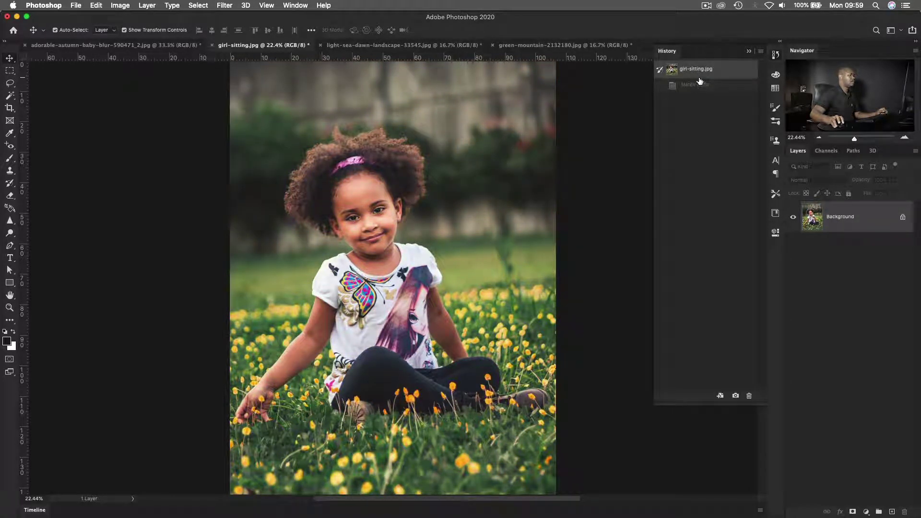
pyautogui.click(699, 85)
pyautogui.click(699, 72)
pyautogui.click(702, 87)
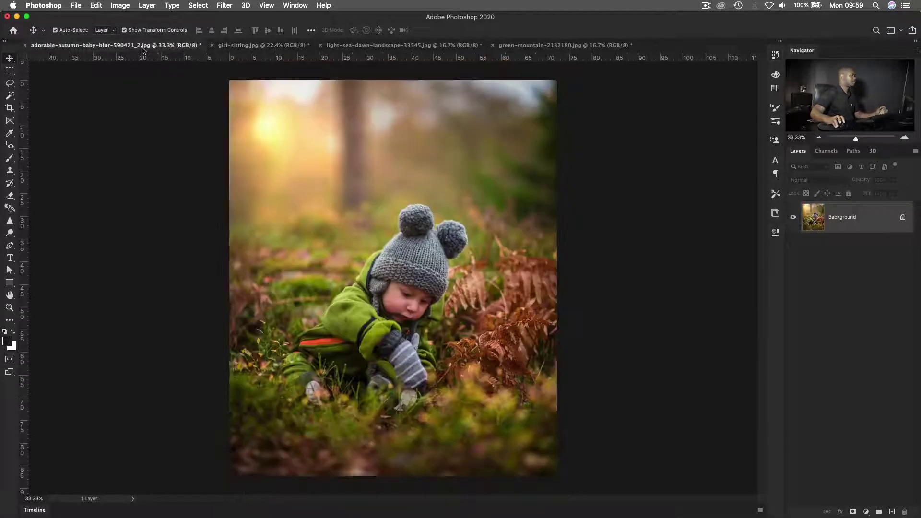
pyautogui.click(145, 46)
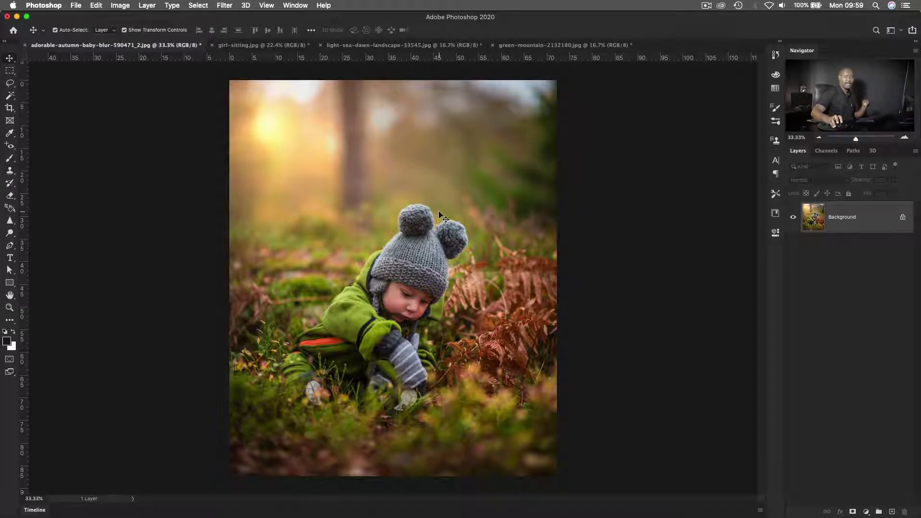
pyautogui.click(251, 45)
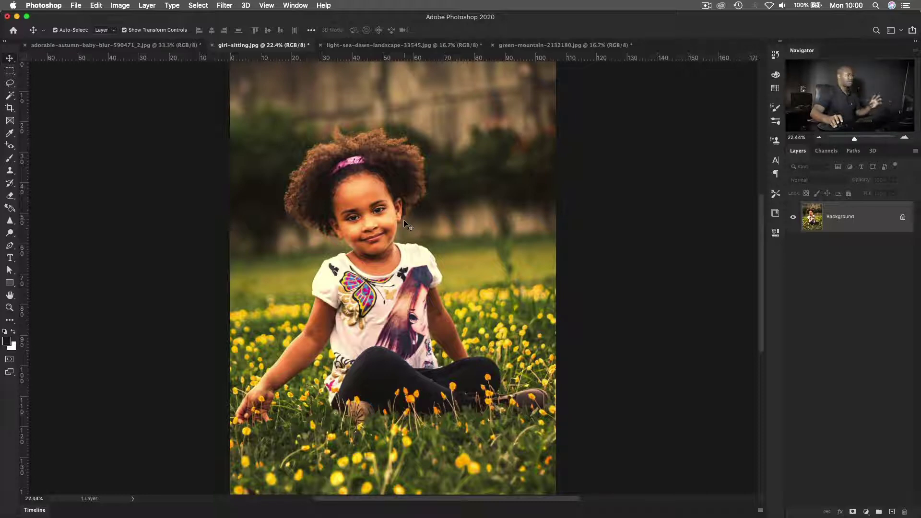
# Compare light-sea-dawn-landscape-33545.jpg with green-mountain-2132180.jpg, ending on the mountain photo
pyautogui.click(379, 46)
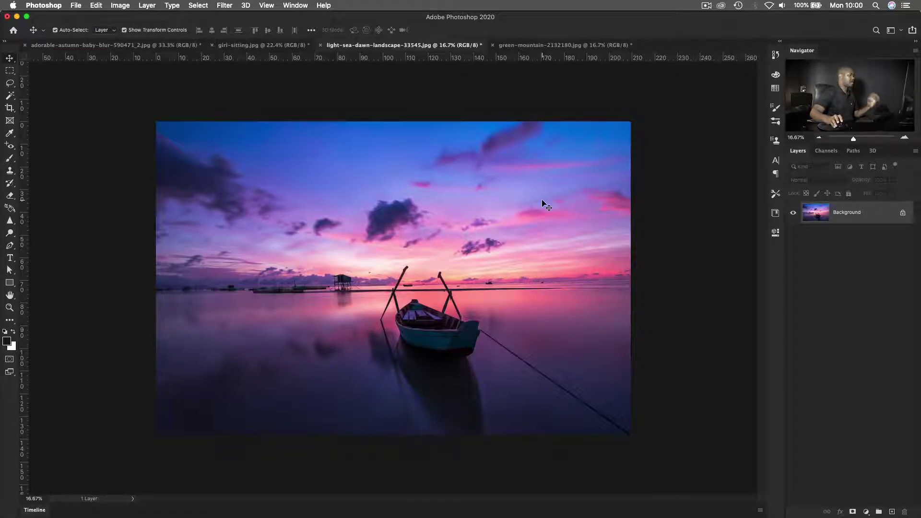
pyautogui.click(530, 46)
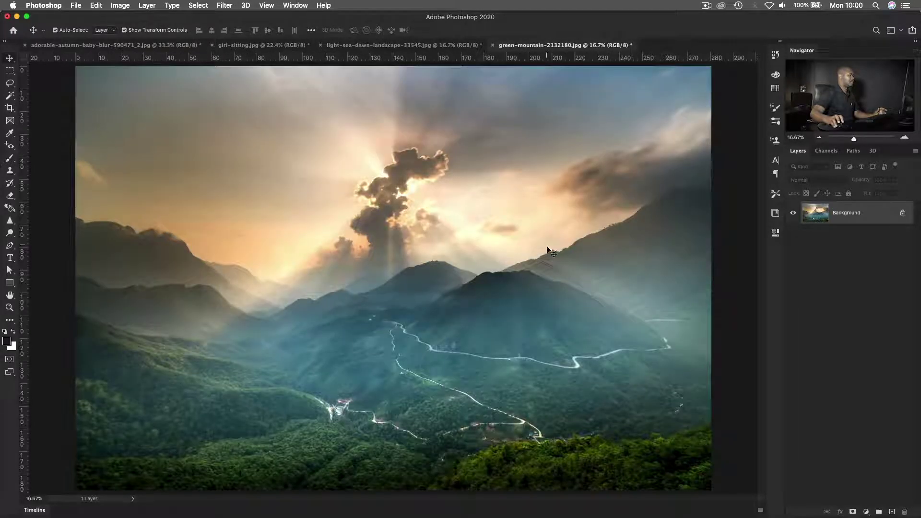
pyautogui.click(387, 47)
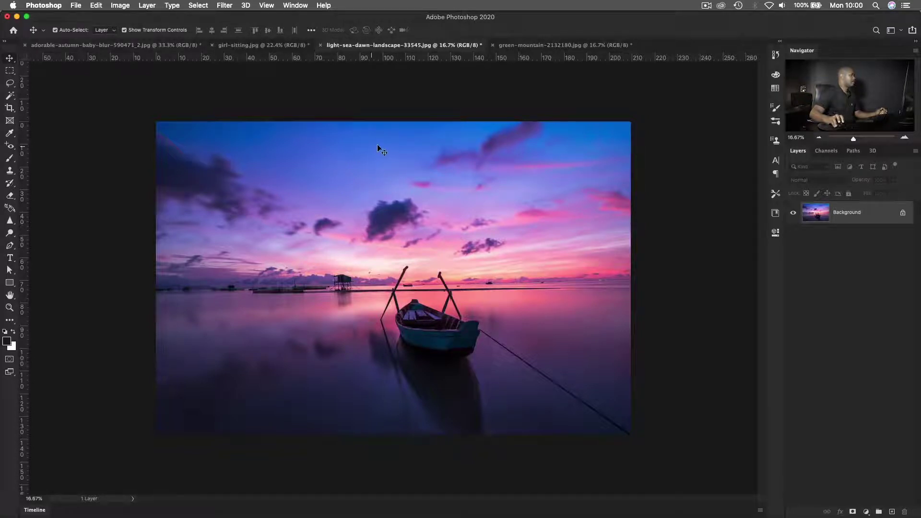
pyautogui.click(515, 46)
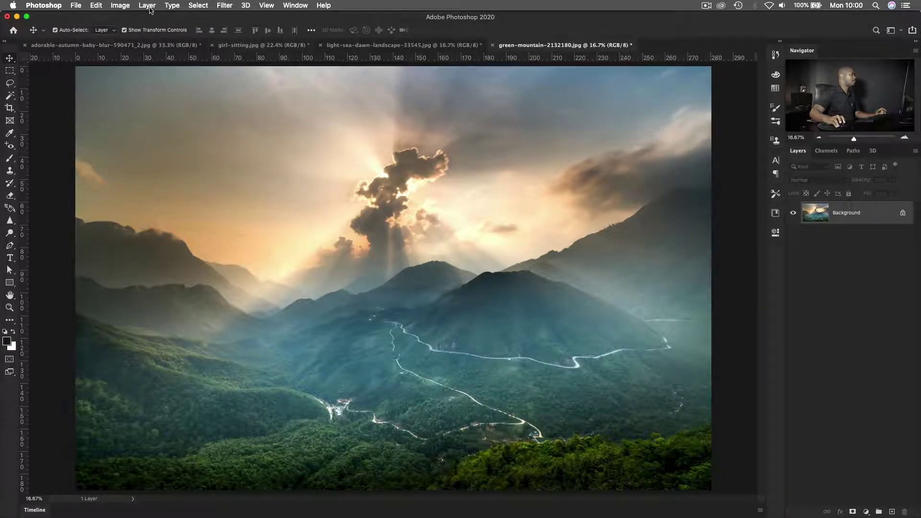
# Open Match Color for green-mountain-2132180.jpg and load the statistics file magentaSunset.sta
pyautogui.click(120, 6)
pyautogui.moveTo(143, 32)
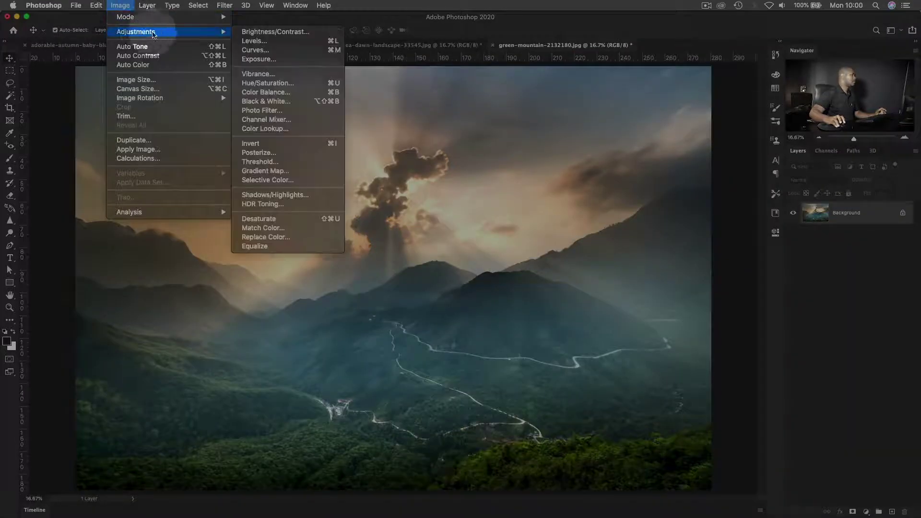
pyautogui.click(264, 229)
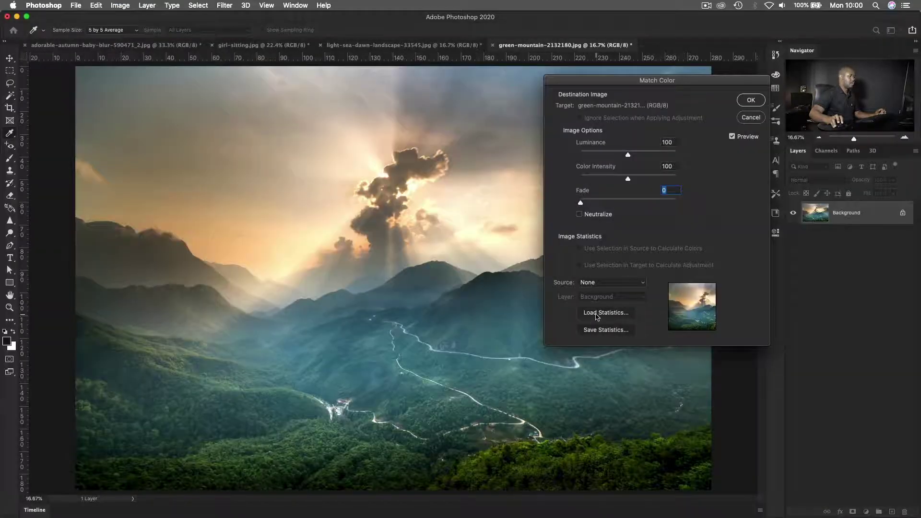
pyautogui.click(597, 315)
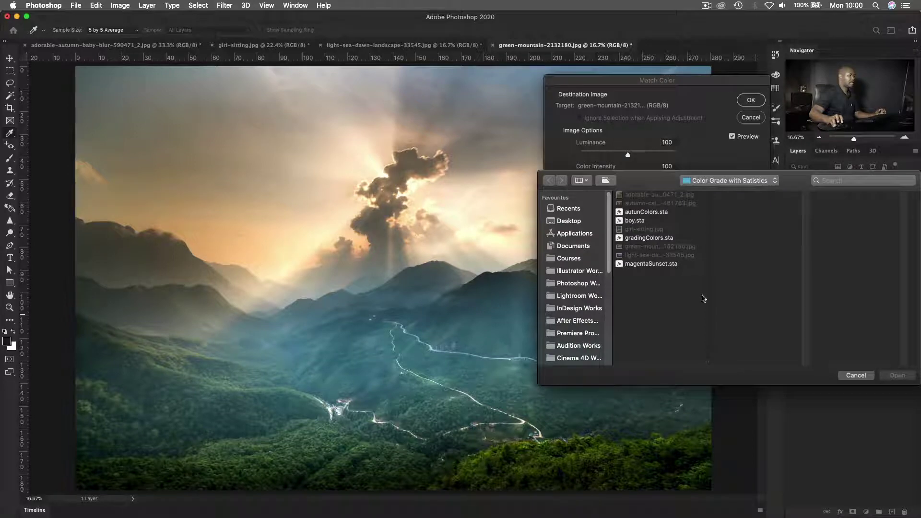
pyautogui.moveTo(648, 180); pyautogui.dragTo(577, 143)
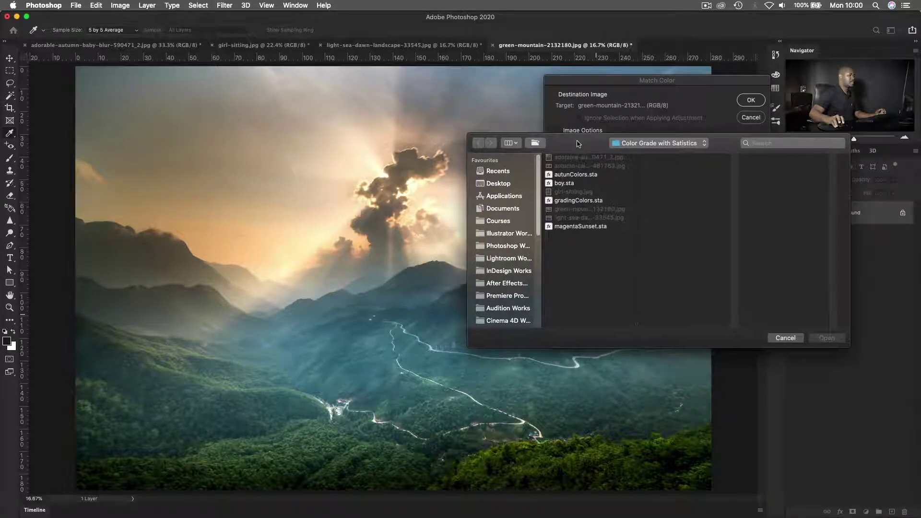
pyautogui.click(571, 227)
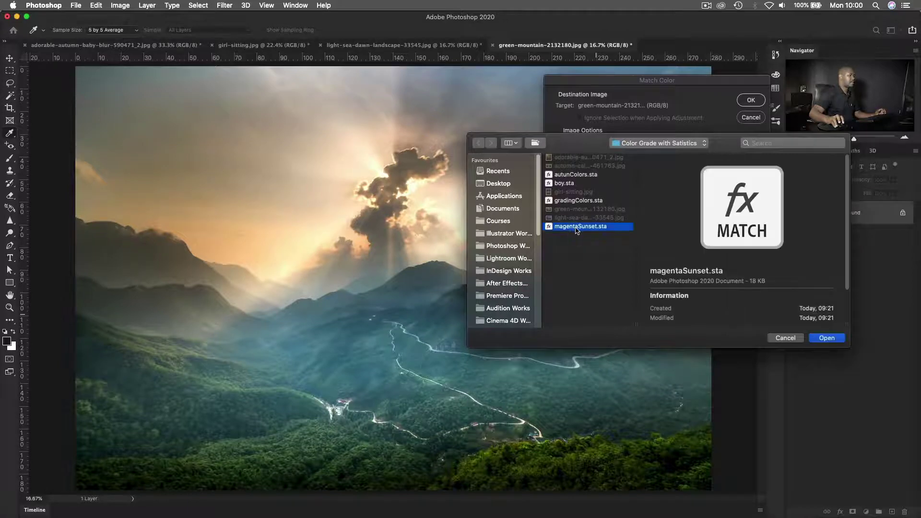
pyautogui.click(826, 339)
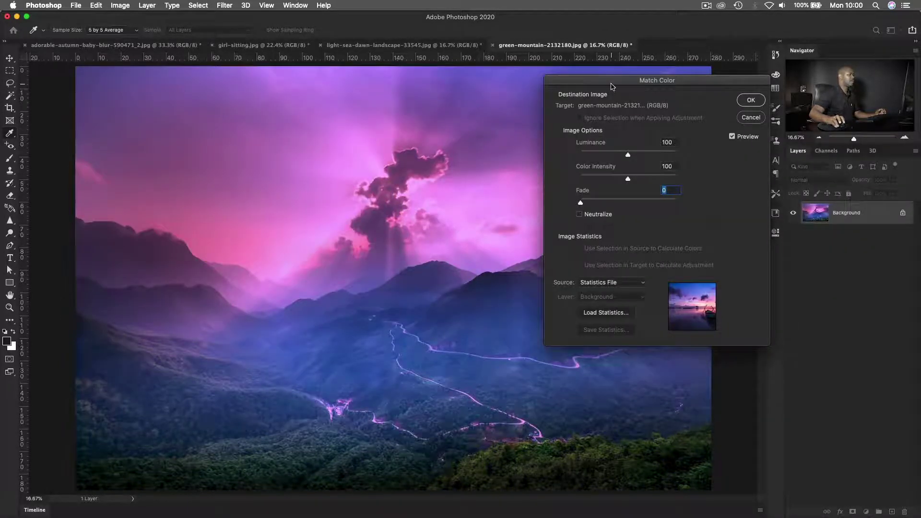
# Set Match Color's Color Intensity to 125 and Luminance to 141, apply it to the mountain photo, and activate the Move tool
pyautogui.moveTo(611, 95); pyautogui.dragTo(597, 128)
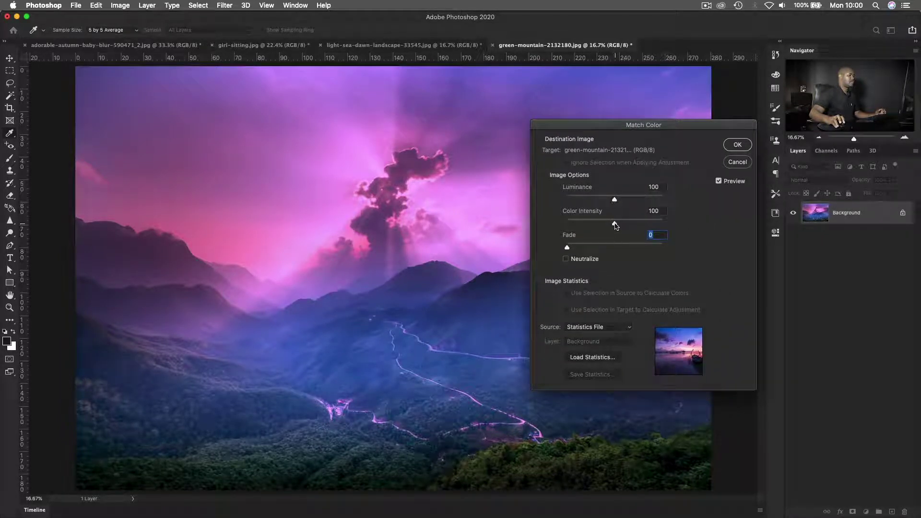
pyautogui.moveTo(615, 226); pyautogui.dragTo(634, 201)
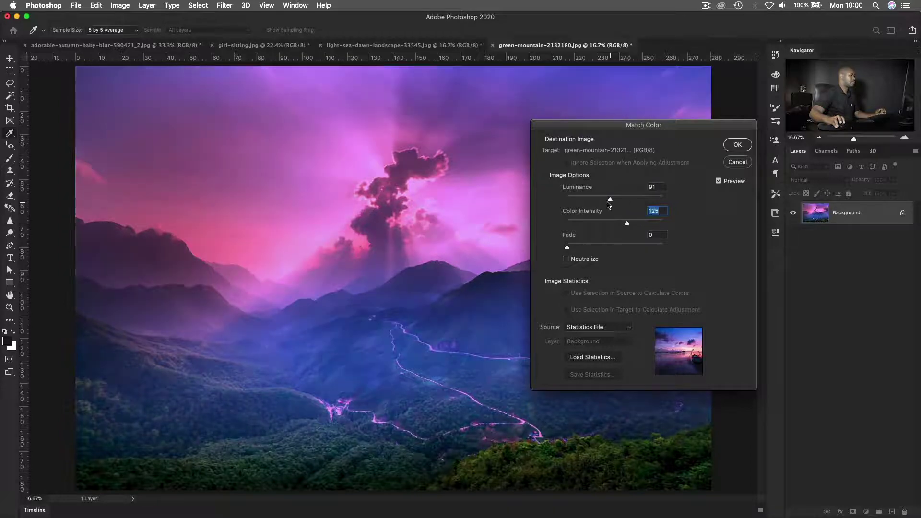
pyautogui.moveTo(632, 200); pyautogui.dragTo(634, 201)
pyautogui.click(738, 145)
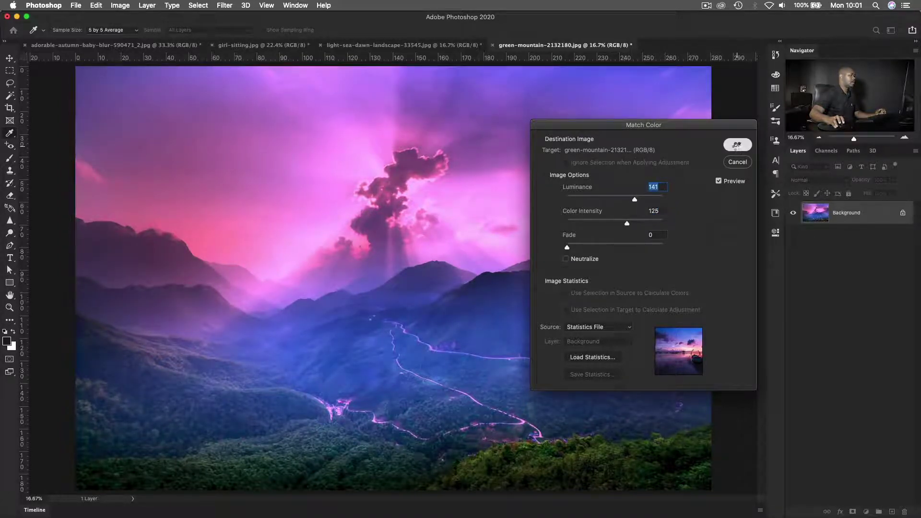
pyautogui.press('v')
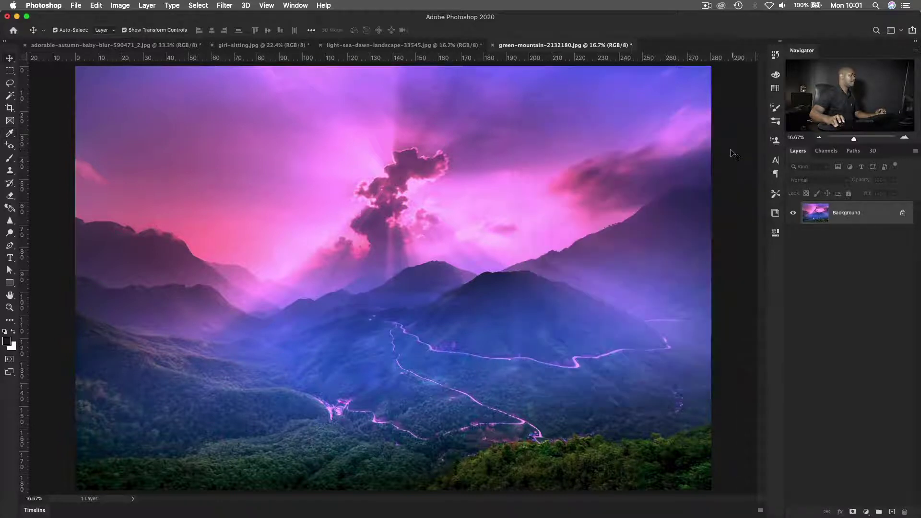
# Compare the mountain photo before and after Match Color using its history states, leaving the graded version active
pyautogui.click(776, 55)
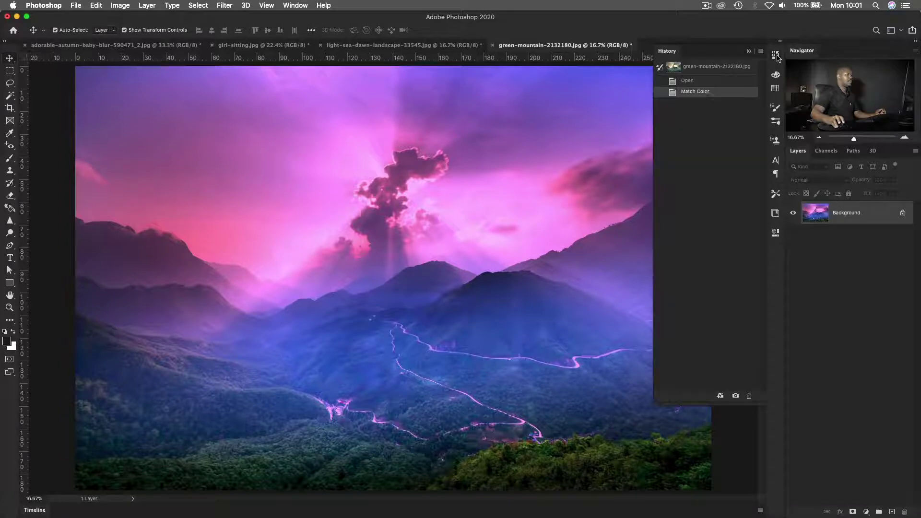
pyautogui.click(686, 71)
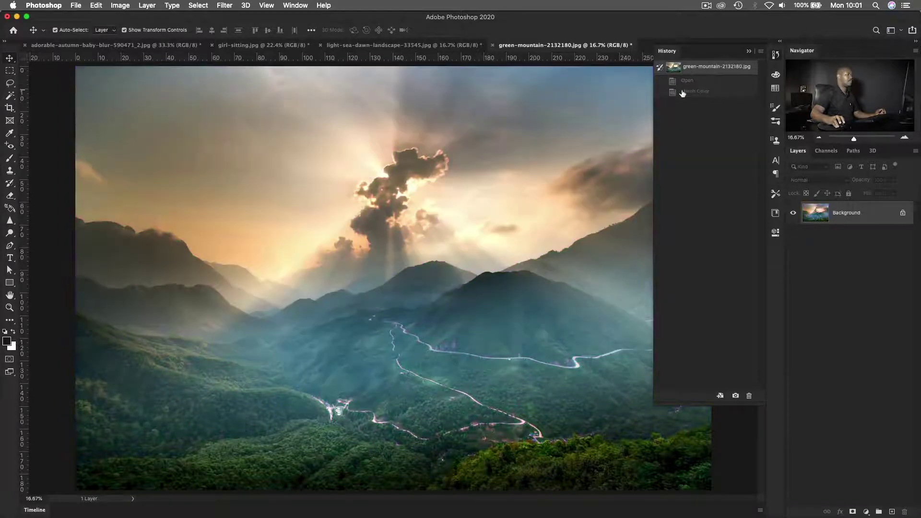
pyautogui.click(684, 93)
pyautogui.click(701, 69)
pyautogui.click(696, 93)
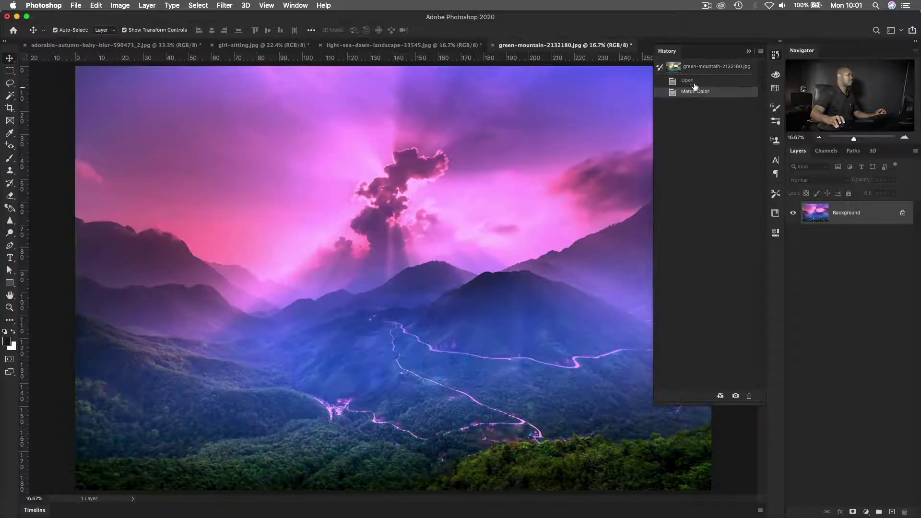
pyautogui.click(694, 81)
pyautogui.click(692, 92)
pyautogui.click(775, 55)
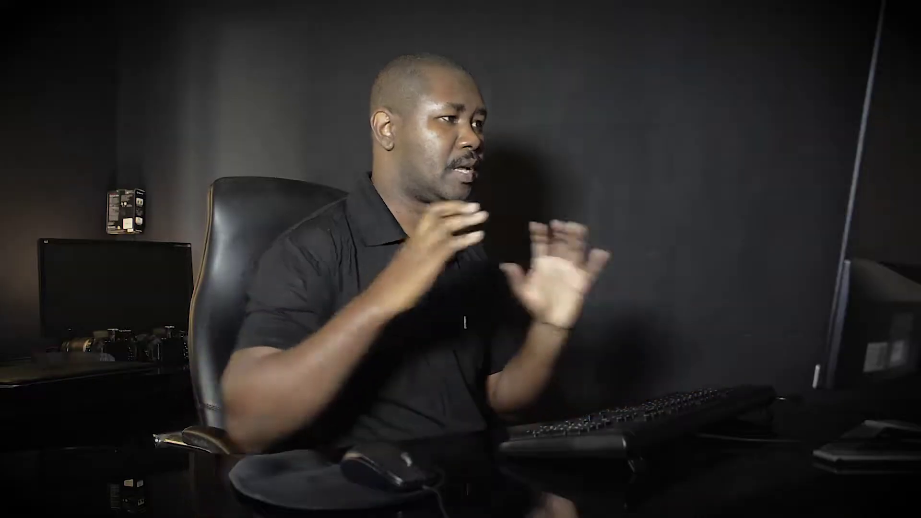